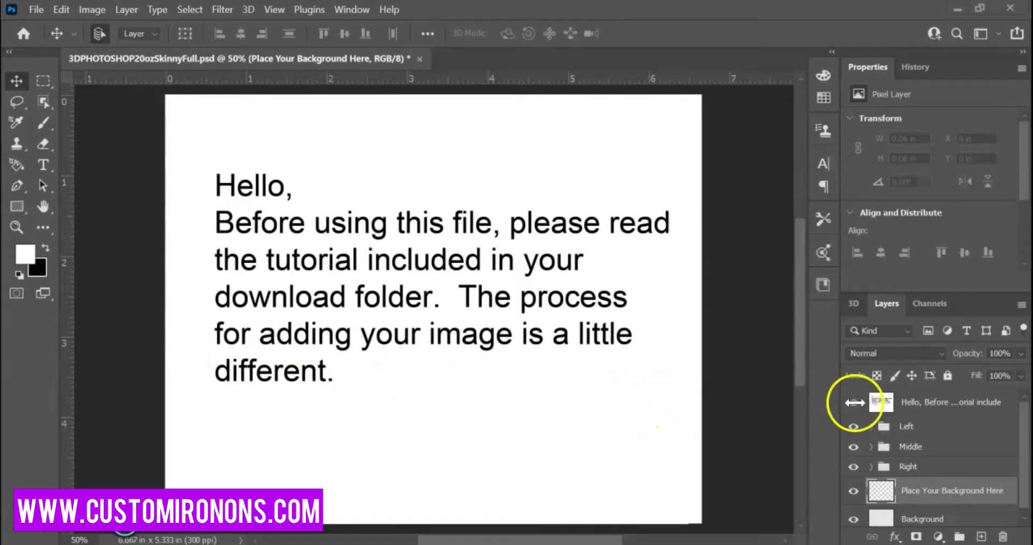
Hide the 'Hello, Before…' welcome text layer to reveal the three blank tumblers.
{"action": "left_click", "coordinate": [964, 400]}
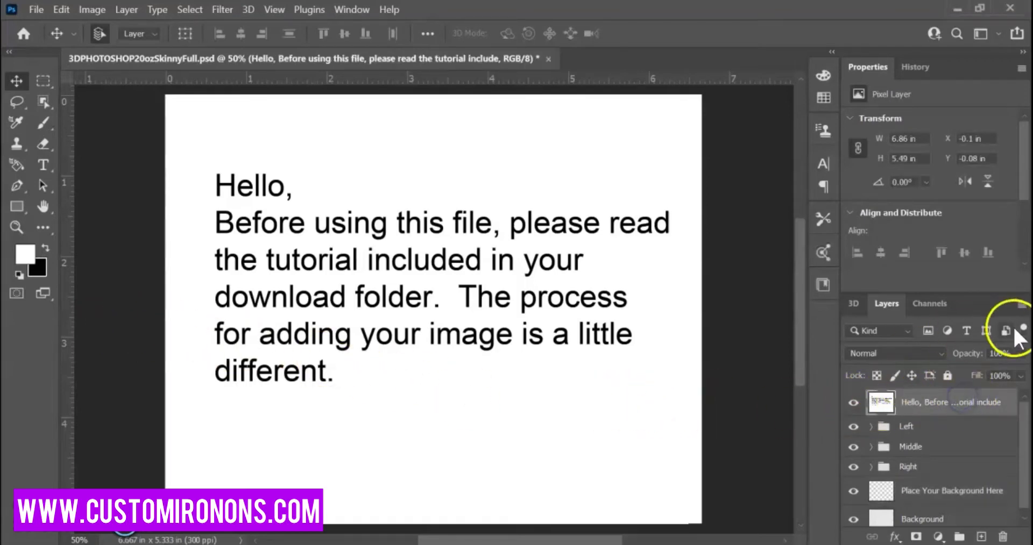
{"action": "left_click", "coordinate": [349, 9]}
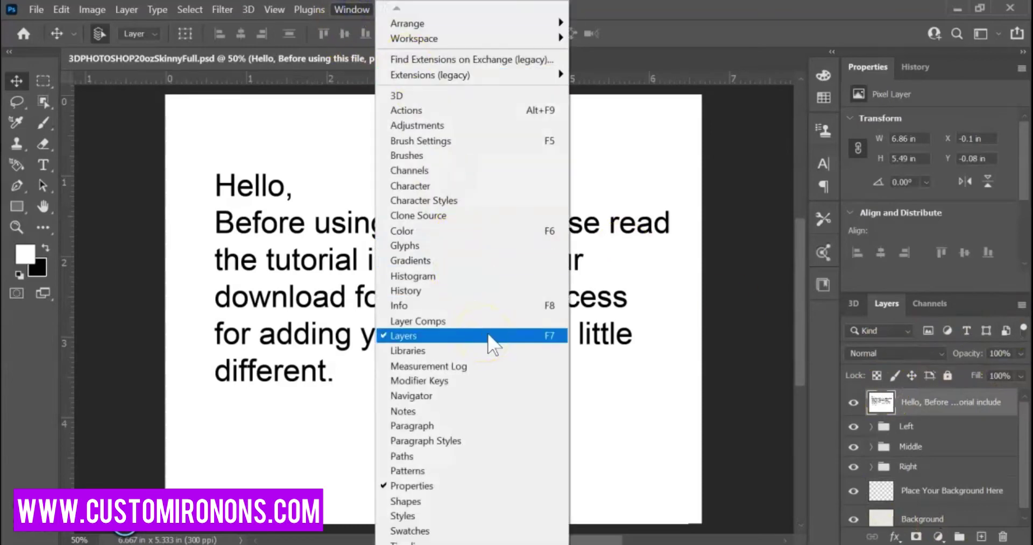
{"action": "left_click", "coordinate": [969, 403]}
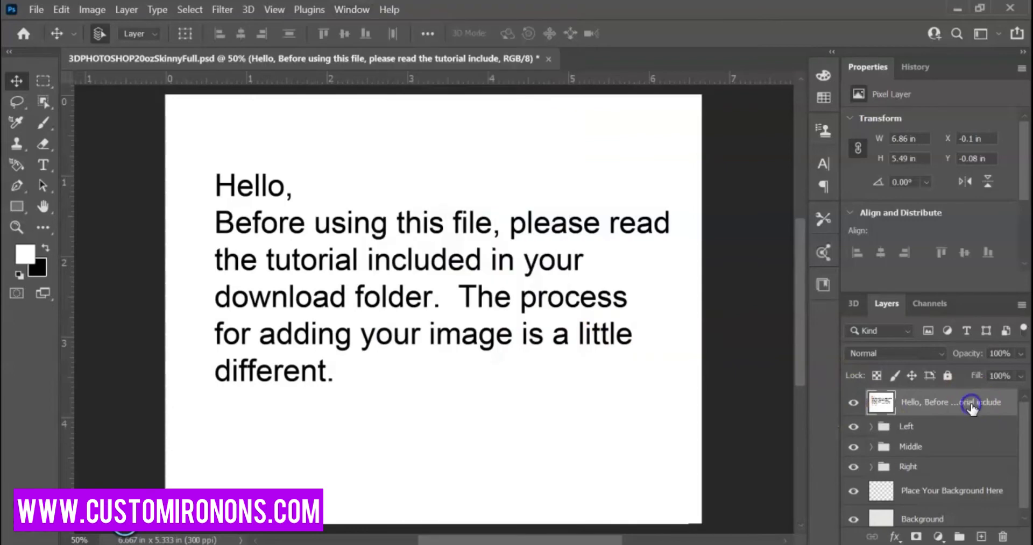
{"action": "left_click", "coordinate": [853, 404]}
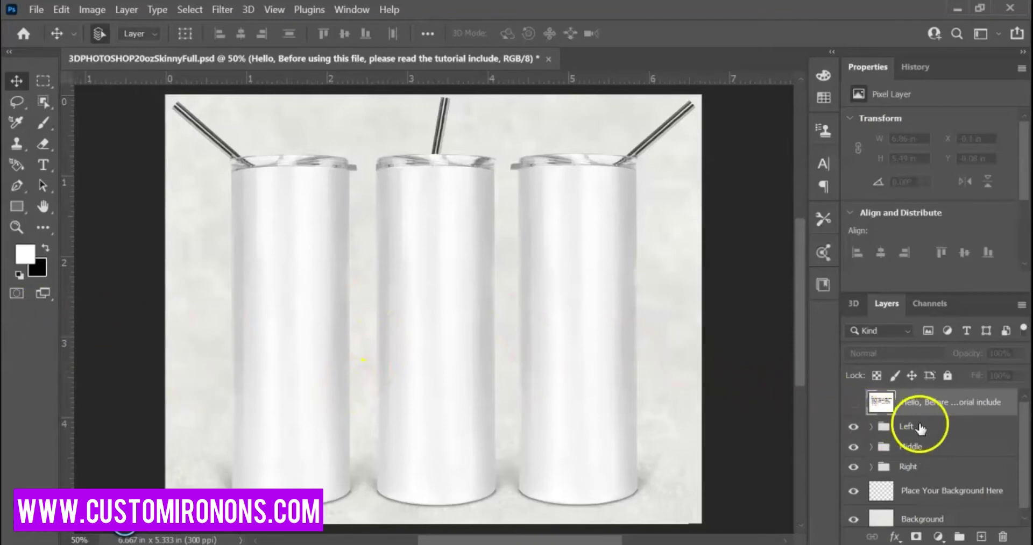
Expand the Left tumbler group in the Layers panel to list its layers.
{"action": "scroll", "coordinate": [933, 436], "scroll_direction": "down", "scroll_amount": 1}
{"action": "scroll", "coordinate": [940, 463], "scroll_direction": "up", "scroll_amount": 1}
{"action": "left_click", "coordinate": [871, 427]}
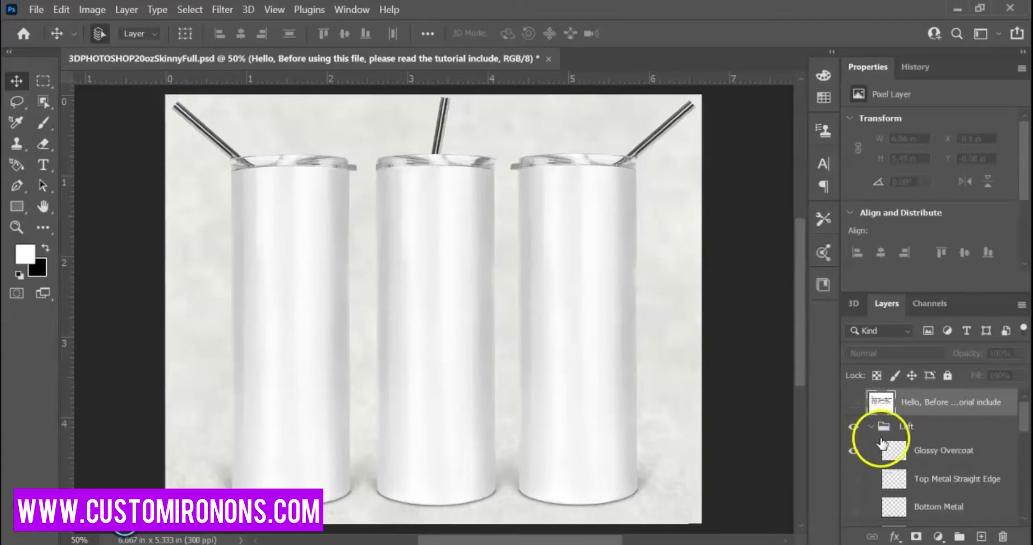
{"action": "left_click", "coordinate": [867, 429]}
{"action": "left_click", "coordinate": [872, 428]}
{"action": "left_click", "coordinate": [869, 428]}
{"action": "scroll", "coordinate": [930, 489], "scroll_direction": "down", "scroll_amount": 2}
{"action": "scroll", "coordinate": [915, 433], "scroll_direction": "up", "scroll_amount": 1}
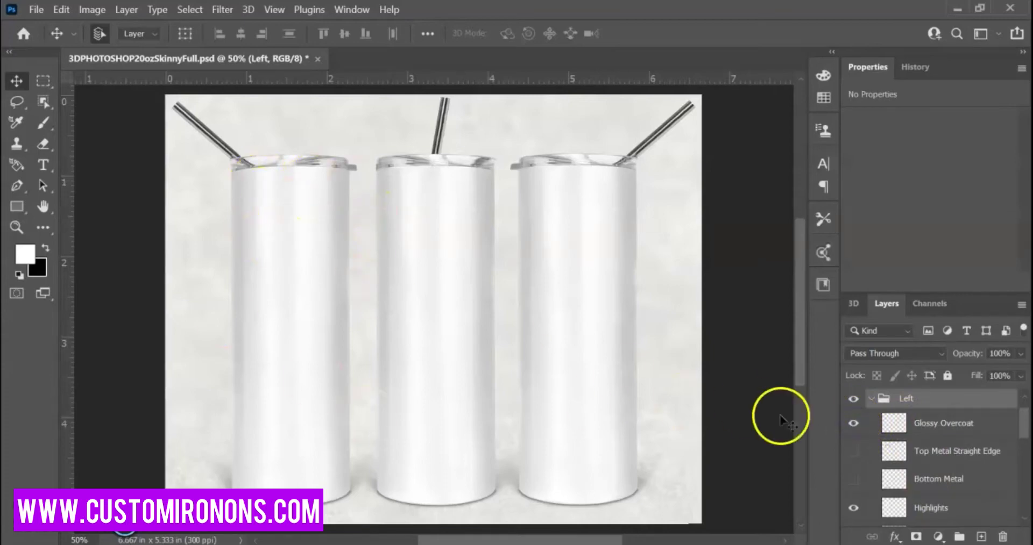
{"action": "scroll", "coordinate": [915, 473], "scroll_direction": "down", "scroll_amount": 2}
Toggle the Shading and Top Metal Straight Edge layers on and off to compare, leaving them as before.
{"action": "left_click", "coordinate": [853, 480]}
{"action": "left_click", "coordinate": [852, 483]}
{"action": "scroll", "coordinate": [857, 479], "scroll_direction": "down", "scroll_amount": 2}
{"action": "scroll", "coordinate": [894, 477], "scroll_direction": "up", "scroll_amount": 4}
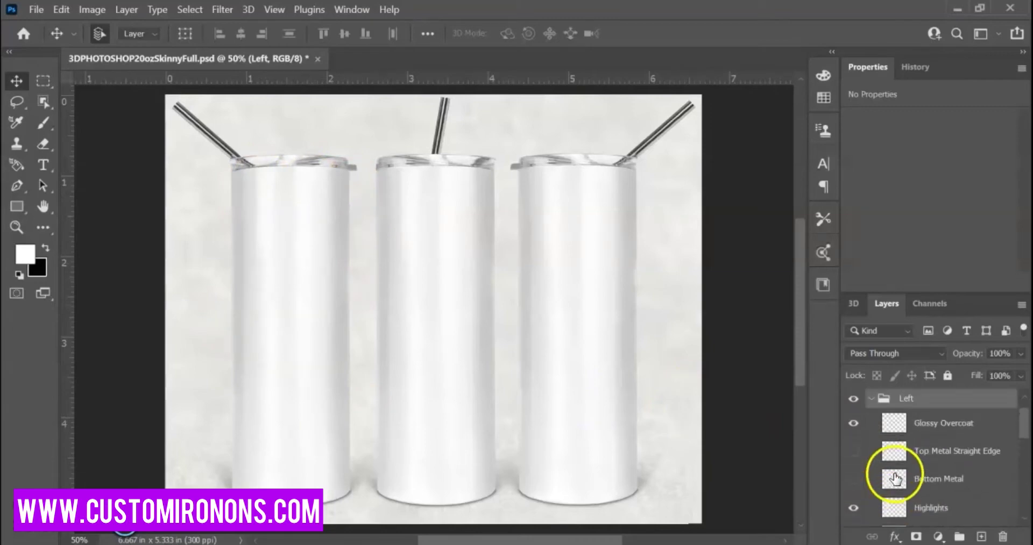
{"action": "left_click", "coordinate": [855, 450]}
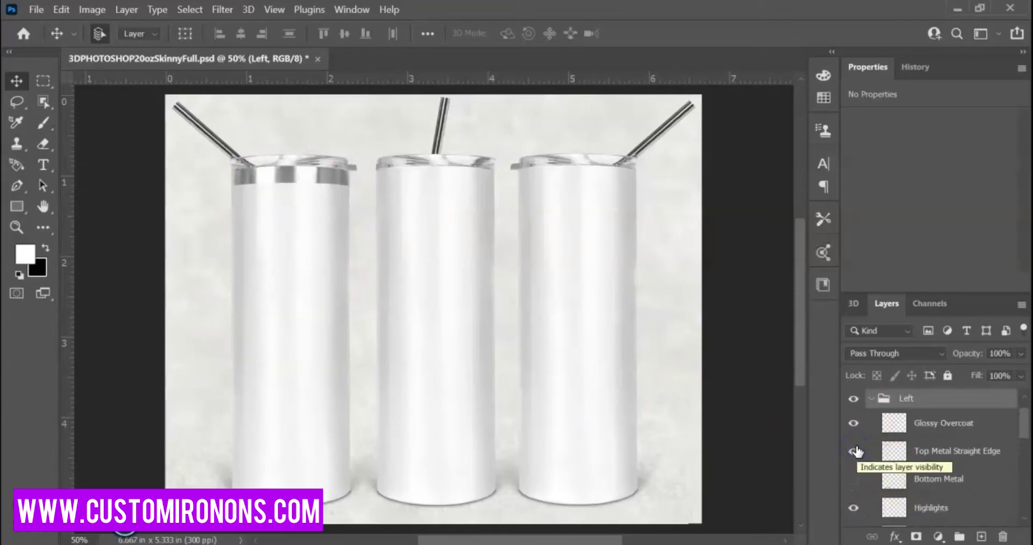
{"action": "left_click", "coordinate": [856, 451]}
{"action": "scroll", "coordinate": [859, 427], "scroll_direction": "down", "scroll_amount": 10}
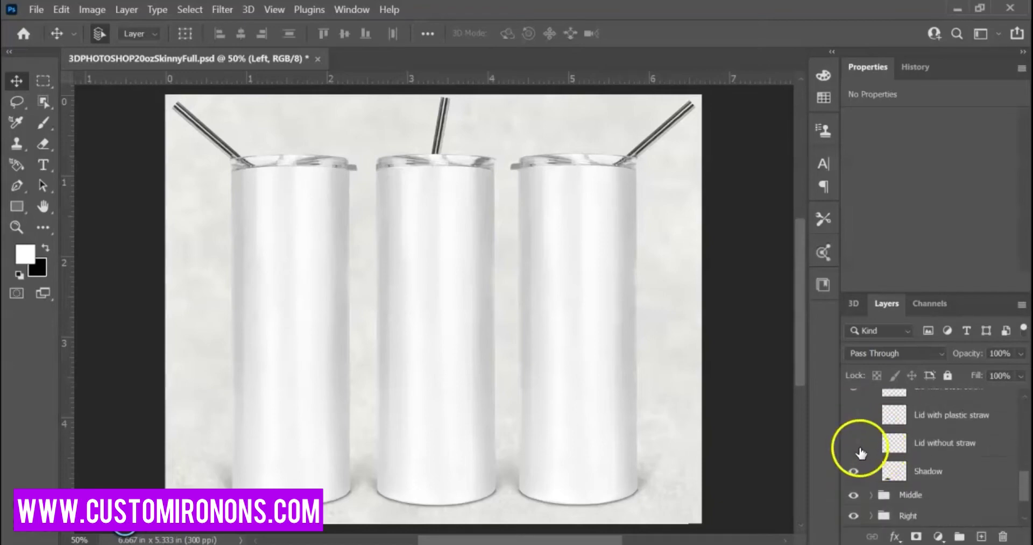
{"action": "scroll", "coordinate": [869, 496], "scroll_direction": "up", "scroll_amount": 3}
{"action": "scroll", "coordinate": [869, 496], "scroll_direction": "up", "scroll_amount": 3}
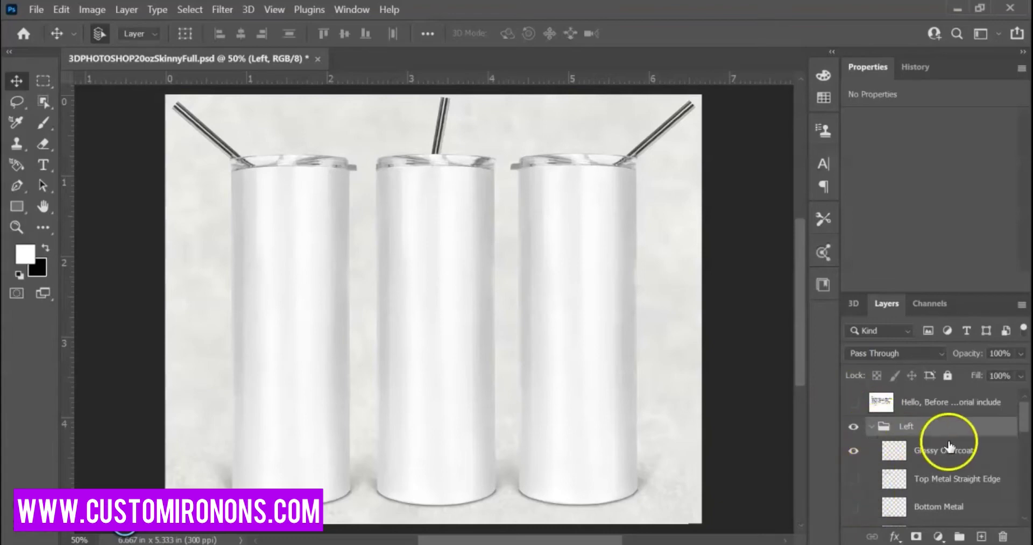
Expand the LEFT 3D layer's textures to show Base Color IMAGE and Default IBL.
{"action": "scroll", "coordinate": [952, 450], "scroll_direction": "down", "scroll_amount": 1}
{"action": "scroll", "coordinate": [950, 446], "scroll_direction": "up", "scroll_amount": 1}
{"action": "scroll", "coordinate": [891, 431], "scroll_direction": "down", "scroll_amount": 3}
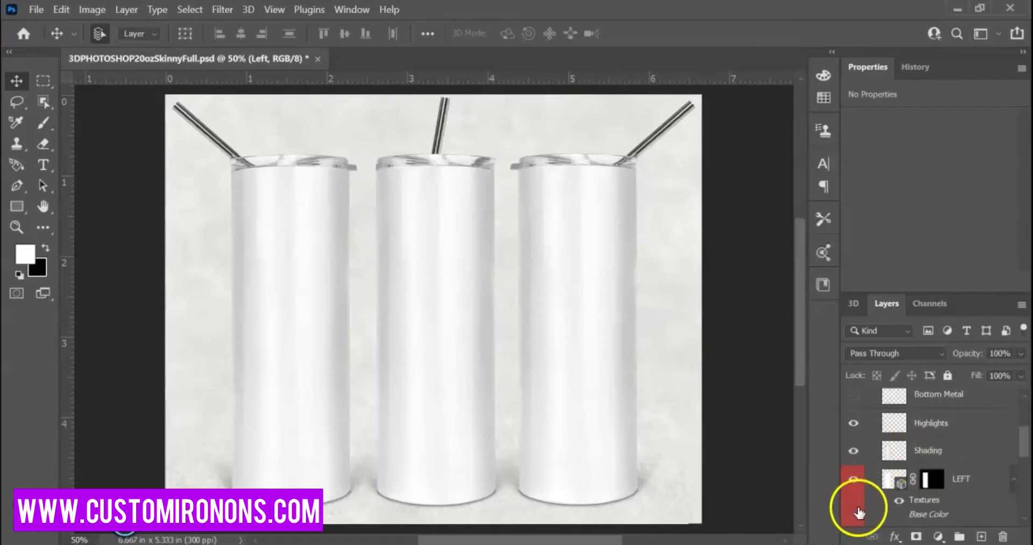
{"action": "scroll", "coordinate": [857, 508], "scroll_direction": "down", "scroll_amount": 1}
{"action": "scroll", "coordinate": [938, 477], "scroll_direction": "down", "scroll_amount": 2}
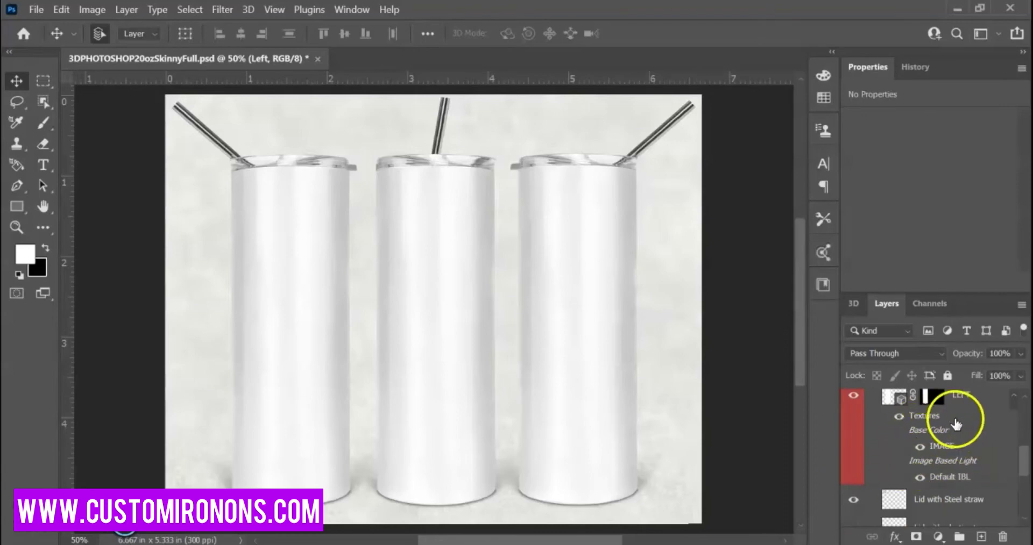
{"action": "scroll", "coordinate": [952, 425], "scroll_direction": "up", "scroll_amount": 1}
{"action": "left_click", "coordinate": [1012, 428]}
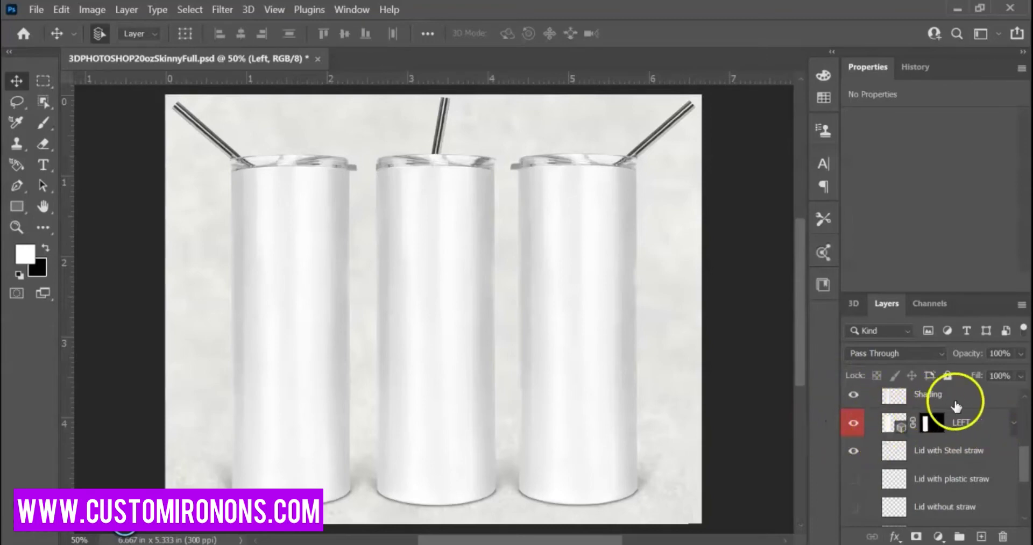
{"action": "left_click", "coordinate": [1015, 425]}
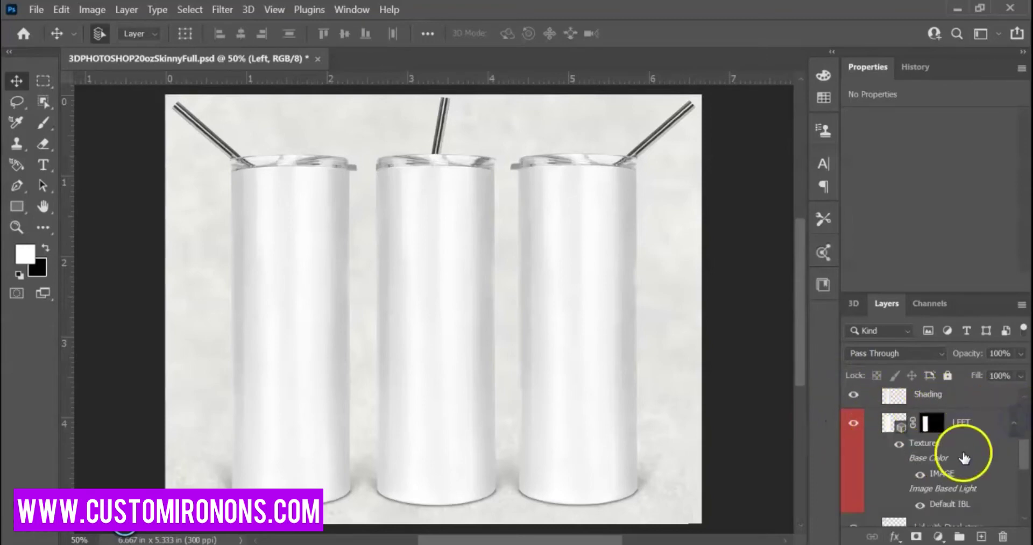
Open the LEFT tumbler's IMAGE texture as the IMAGE3.psb document.
{"action": "double_click", "coordinate": [943, 473]}
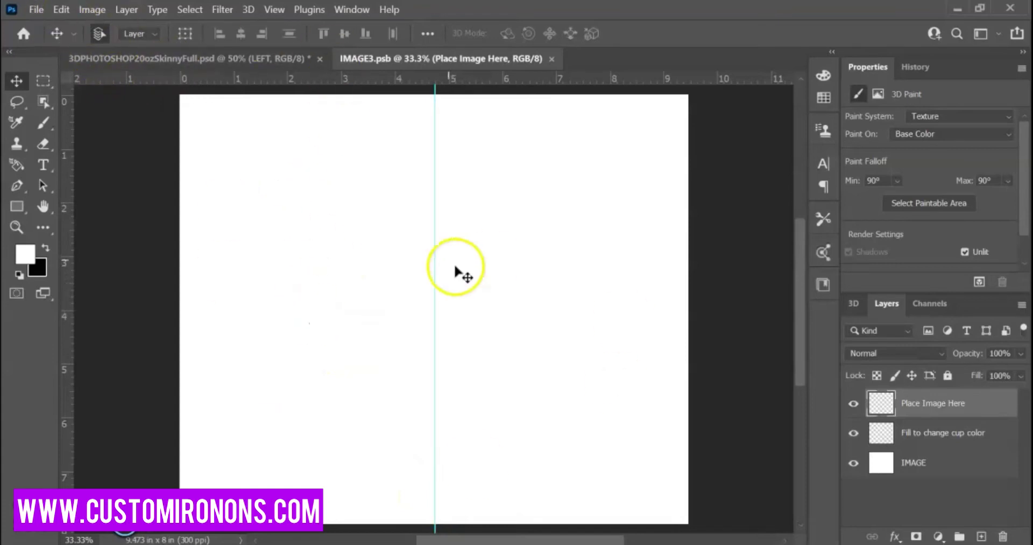
{"action": "left_click", "coordinate": [185, 57]}
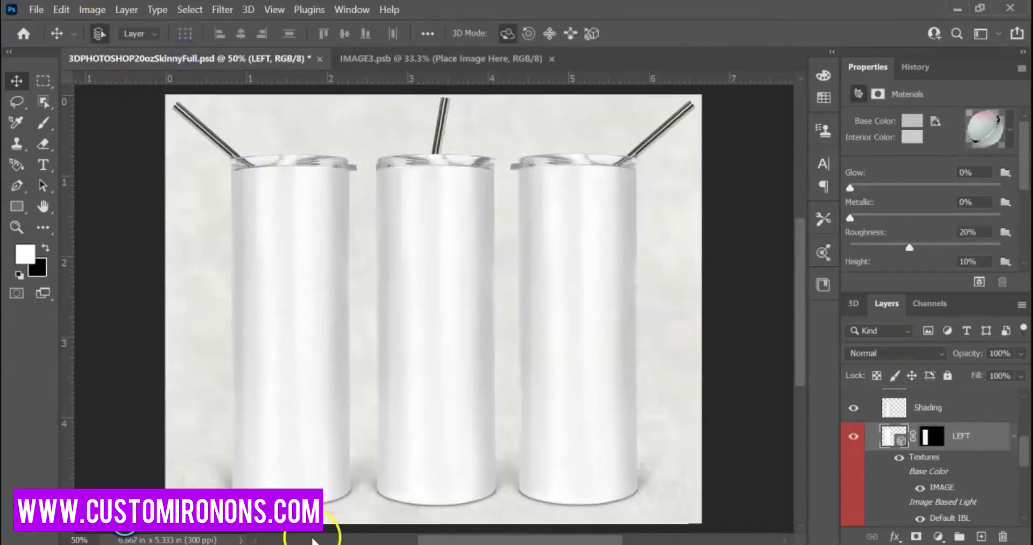
{"action": "left_click", "coordinate": [404, 56]}
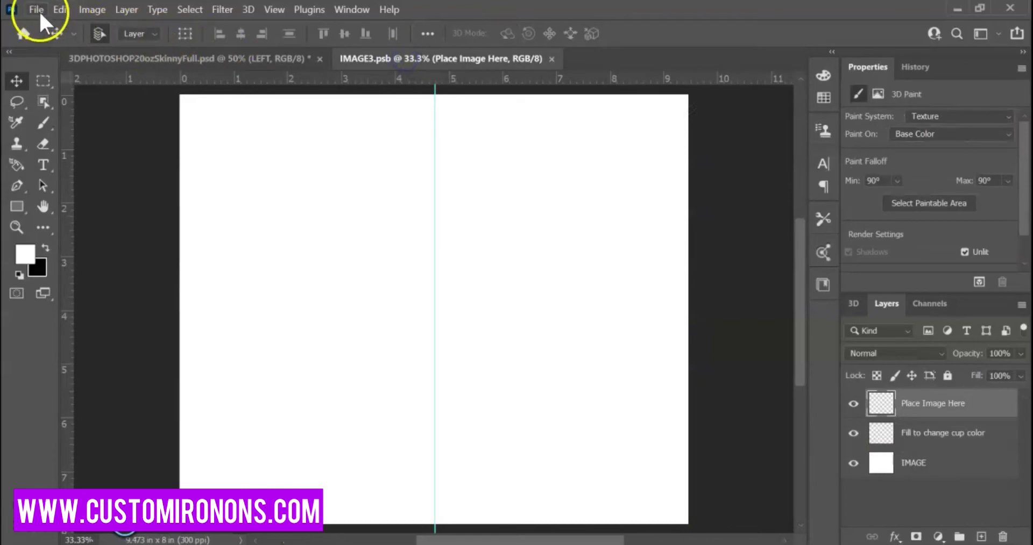
Start File > Place Linked and browse to the June > Splashes folder.
{"action": "left_click", "coordinate": [39, 11]}
{"action": "left_click", "coordinate": [72, 359]}
{"action": "left_click", "coordinate": [395, 40]}
{"action": "double_click", "coordinate": [785, 274]}
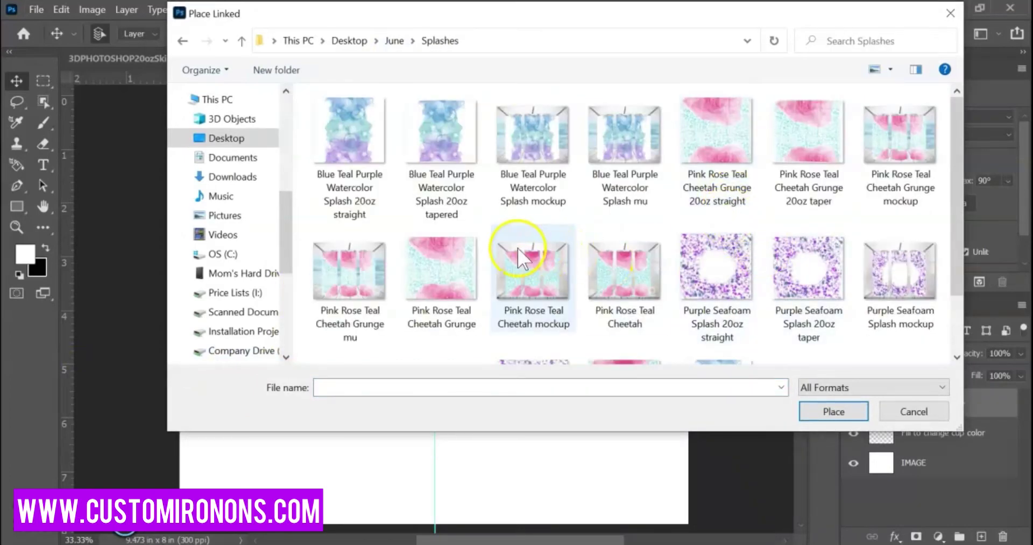
Place the Pink Rose Teal Cheetah Grunge design and stretch it toward both canvas edges.
{"action": "left_click", "coordinate": [442, 273]}
{"action": "left_click", "coordinate": [820, 413]}
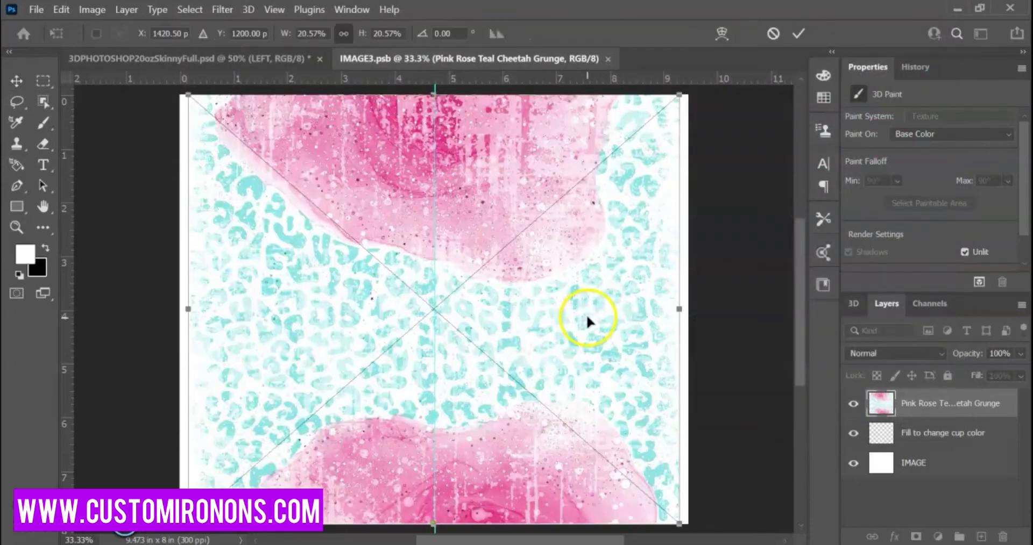
{"action": "left_click_drag", "start_coordinate": [679, 310], "coordinate": [688, 310]}
{"action": "left_click_drag", "start_coordinate": [187, 309], "coordinate": [180, 311]}
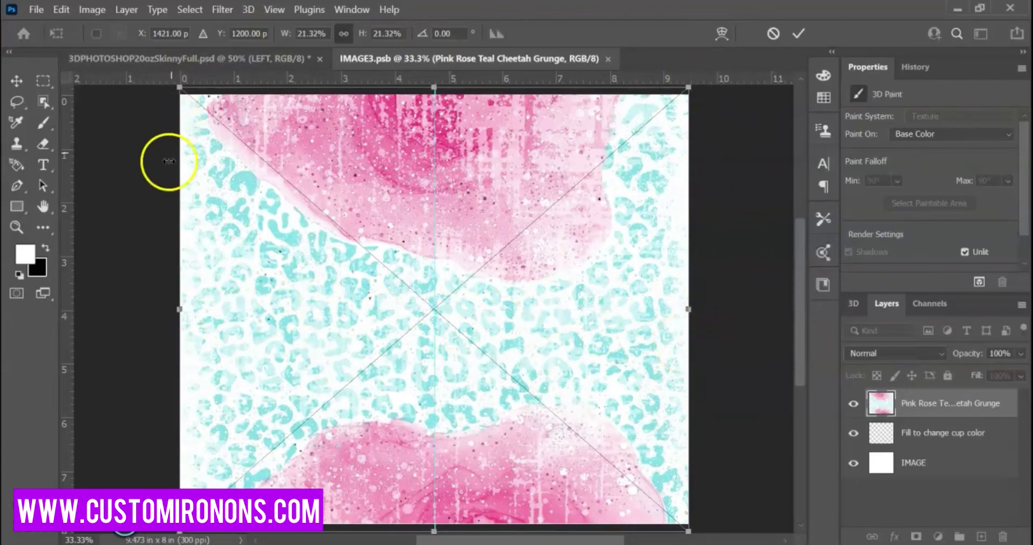
{"action": "left_click", "coordinate": [246, 58]}
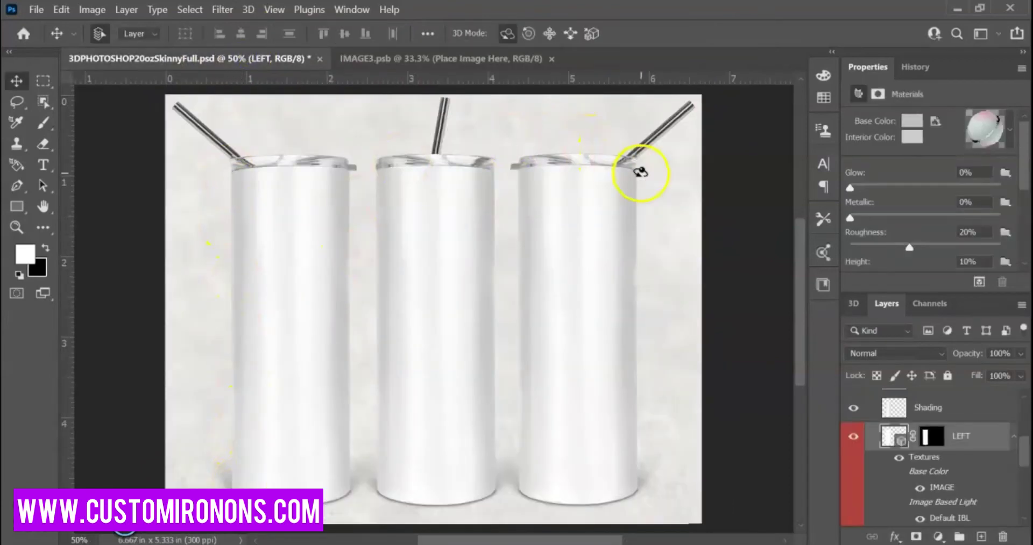
{"action": "left_click", "coordinate": [401, 58]}
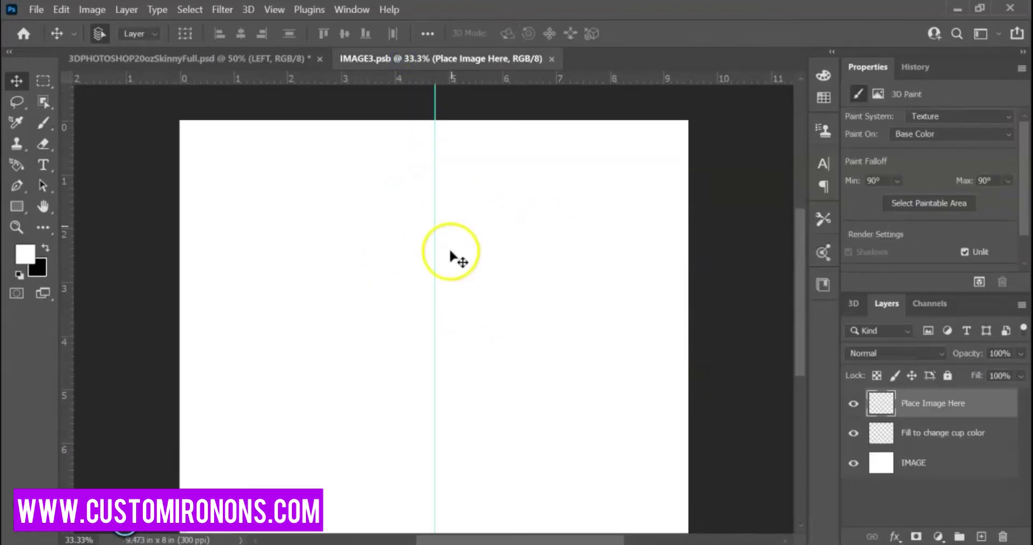
Re-place the Pink Rose Teal Cheetah Grunge design, widen it to the left edge, commit and save.
{"action": "left_click", "coordinate": [42, 12]}
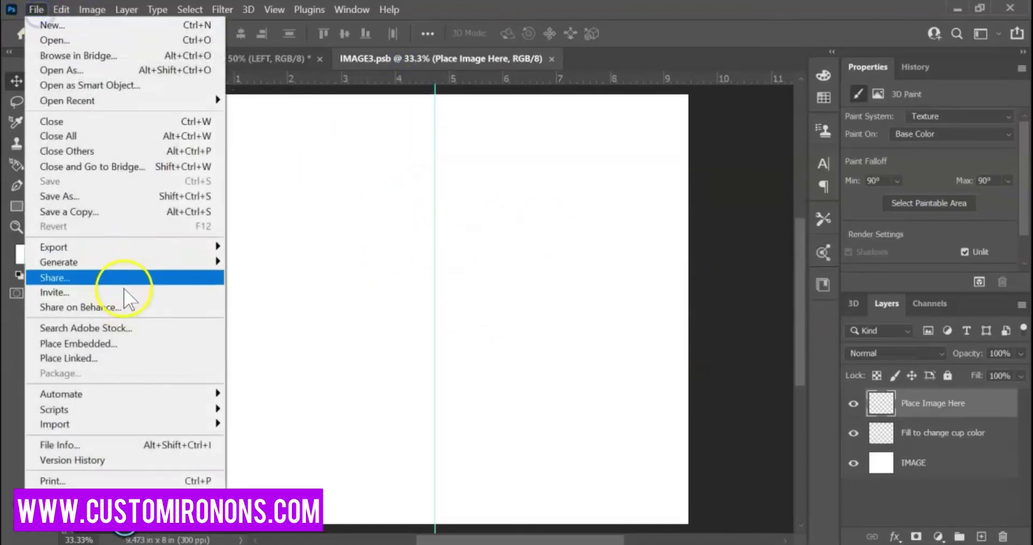
{"action": "left_click", "coordinate": [165, 359]}
{"action": "left_click", "coordinate": [442, 262]}
{"action": "left_click", "coordinate": [833, 412]}
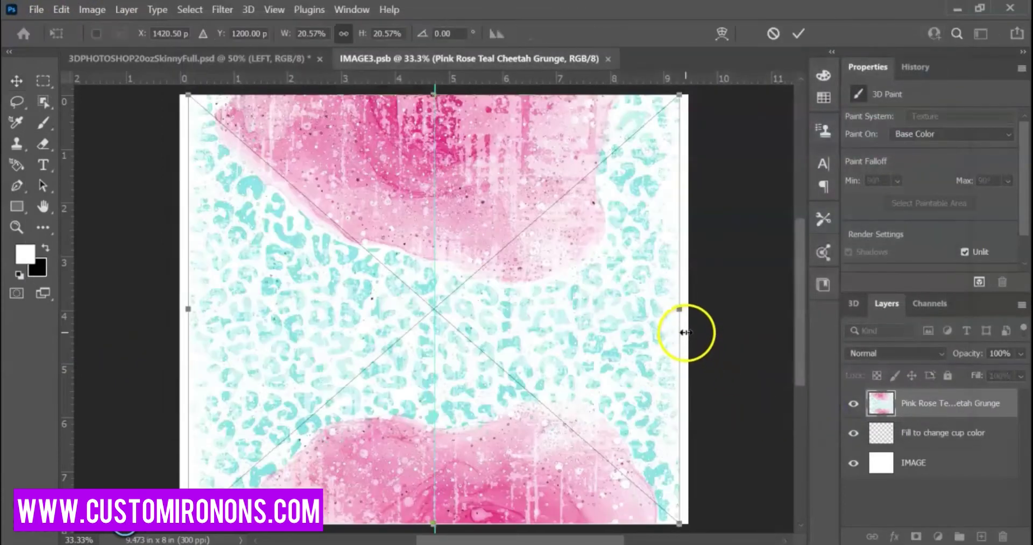
{"action": "left_click_drag", "start_coordinate": [188, 310], "coordinate": [182, 306]}
{"action": "key", "text": "Return"}
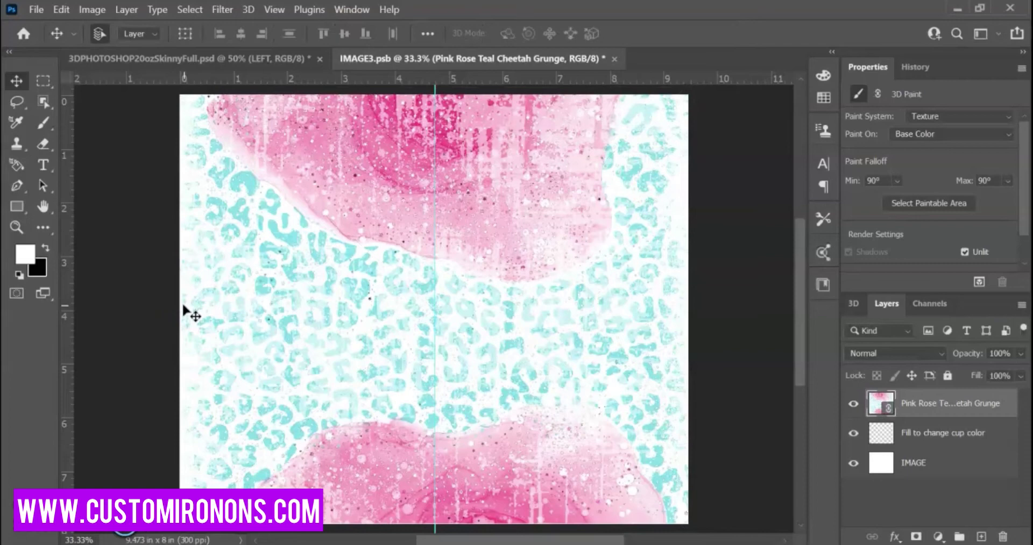
{"action": "key", "text": "ctrl+s"}
Close the IMAGE3.psb texture document and collapse the LEFT layer's texture entries.
{"action": "left_click", "coordinate": [259, 58]}
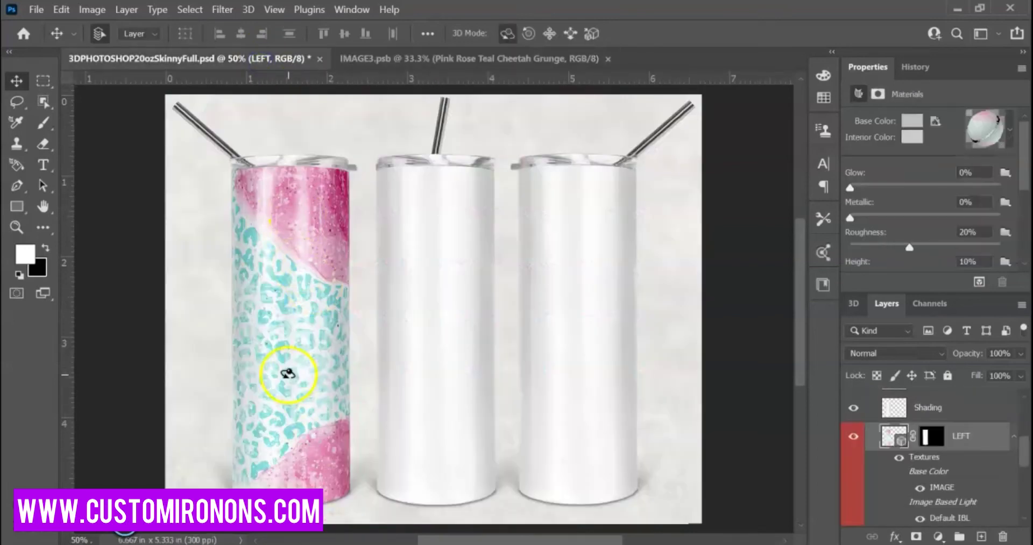
{"action": "left_click", "coordinate": [607, 58]}
{"action": "left_click", "coordinate": [1014, 439]}
{"action": "left_click", "coordinate": [1013, 436]}
{"action": "left_click", "coordinate": [1013, 436]}
{"action": "scroll", "coordinate": [925, 460], "scroll_direction": "down", "scroll_amount": 4}
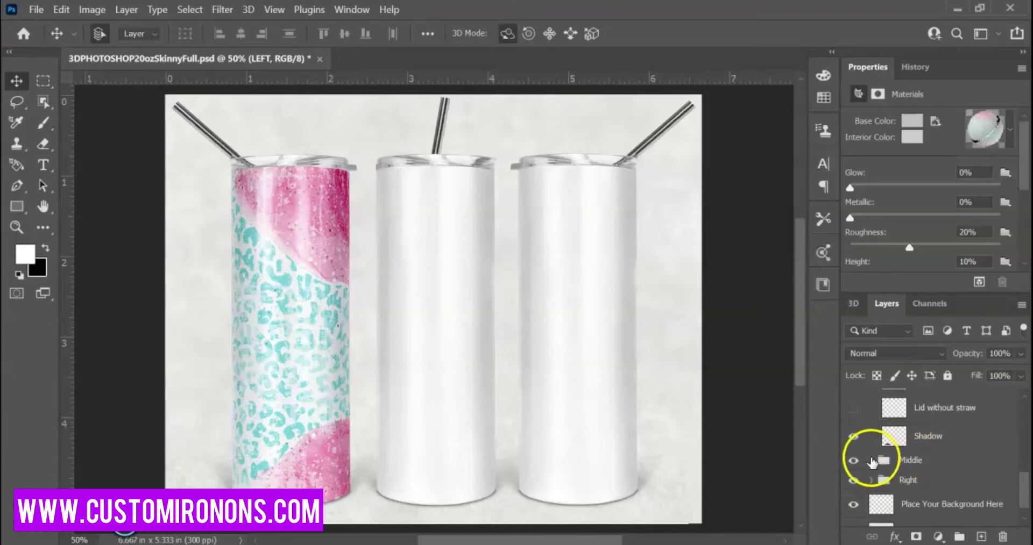
Expand the Middle tumbler group and check the MIDDLE layer's texture entries.
{"action": "left_click", "coordinate": [871, 462]}
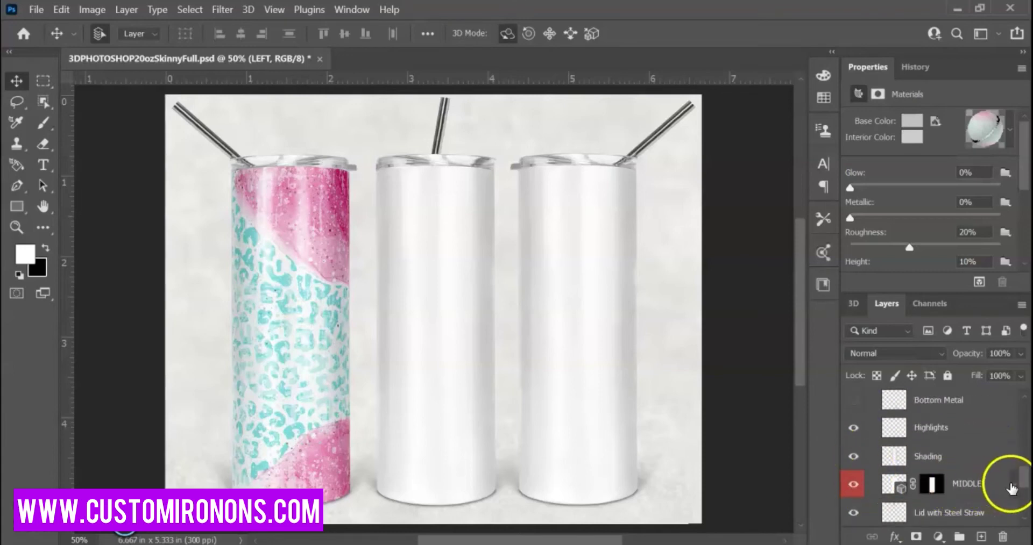
{"action": "scroll", "coordinate": [1001, 452], "scroll_direction": "down", "scroll_amount": 2}
{"action": "left_click", "coordinate": [1014, 426]}
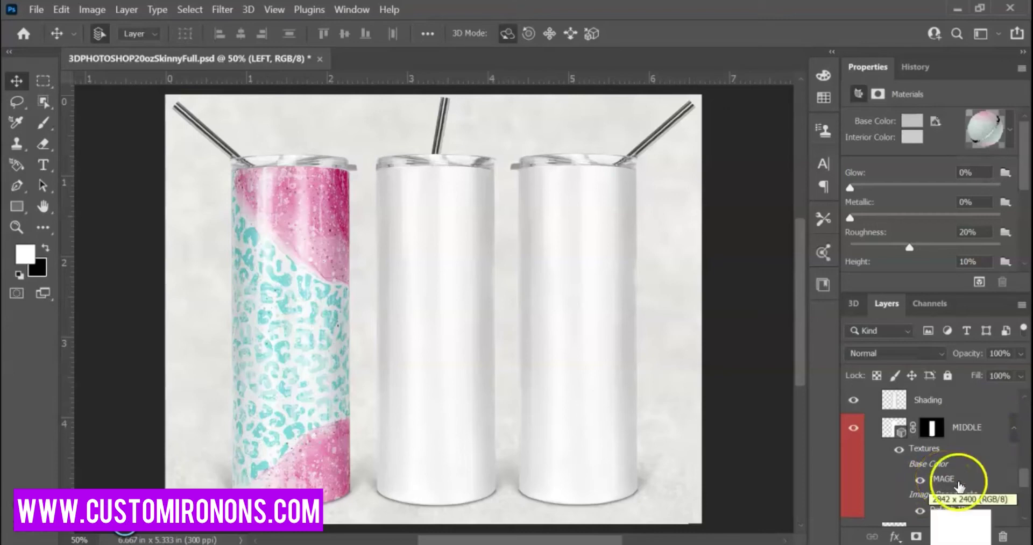
{"action": "left_click", "coordinate": [1015, 428]}
Sample the pink and teal cheetah material from the left tumbler with the 3D Material Drop tool.
{"action": "scroll", "coordinate": [1021, 425], "scroll_direction": "up", "scroll_amount": 1}
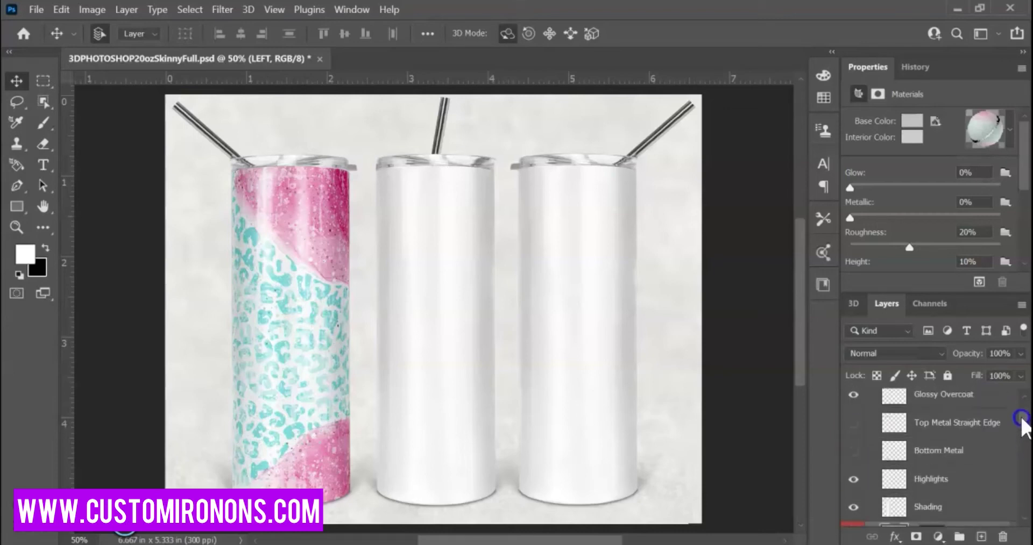
{"action": "scroll", "coordinate": [1022, 419], "scroll_direction": "up", "scroll_amount": 1}
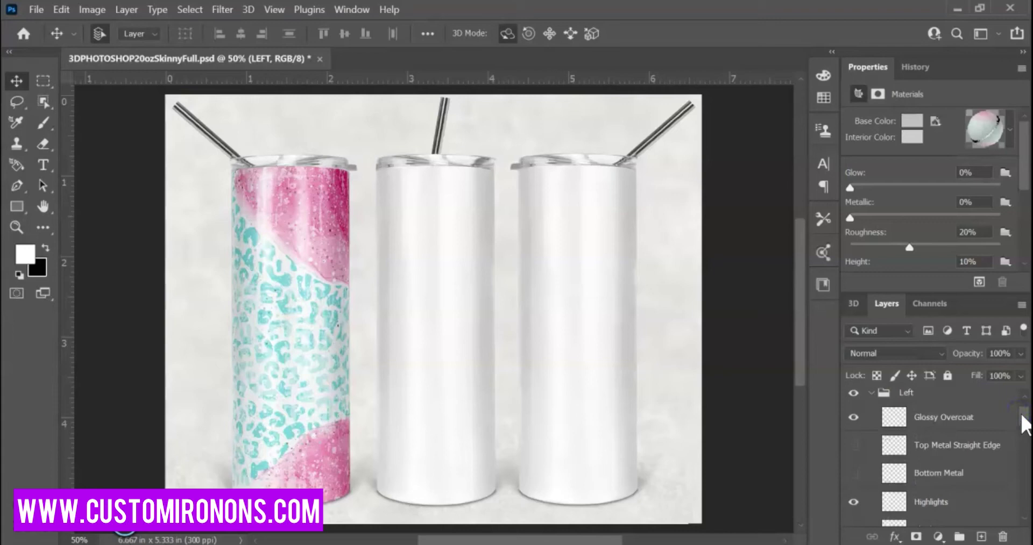
{"action": "scroll", "coordinate": [1022, 423], "scroll_direction": "down", "scroll_amount": 5}
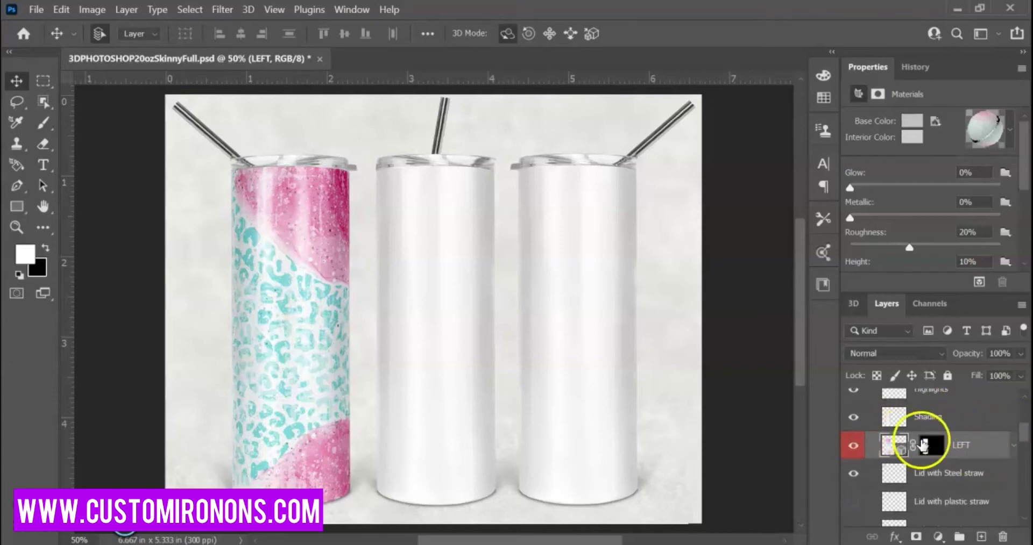
{"action": "left_click", "coordinate": [13, 163]}
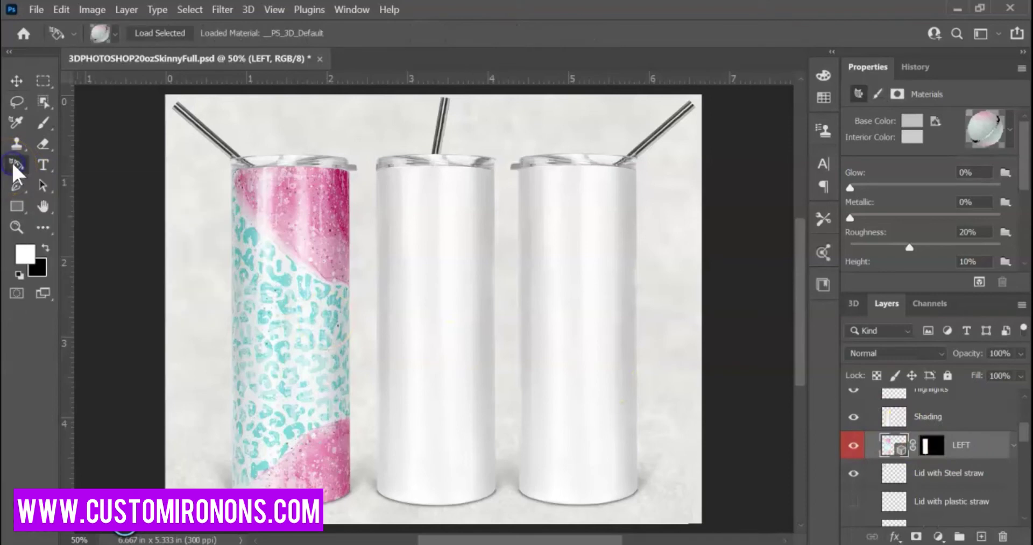
{"action": "left_click", "coordinate": [274, 279]}
{"action": "left_click", "coordinate": [291, 264], "text": "alt"}
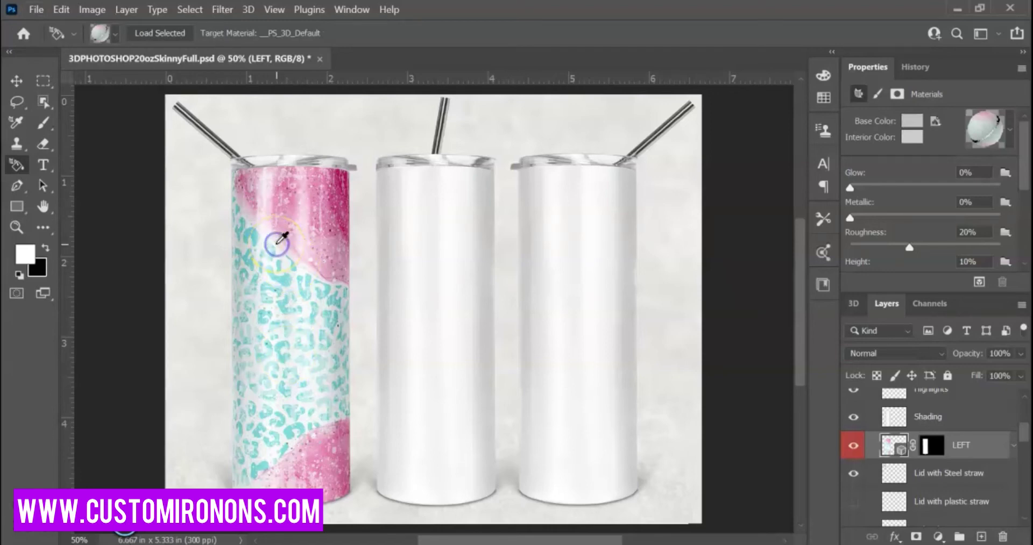
{"action": "left_click", "coordinate": [277, 245], "text": "alt"}
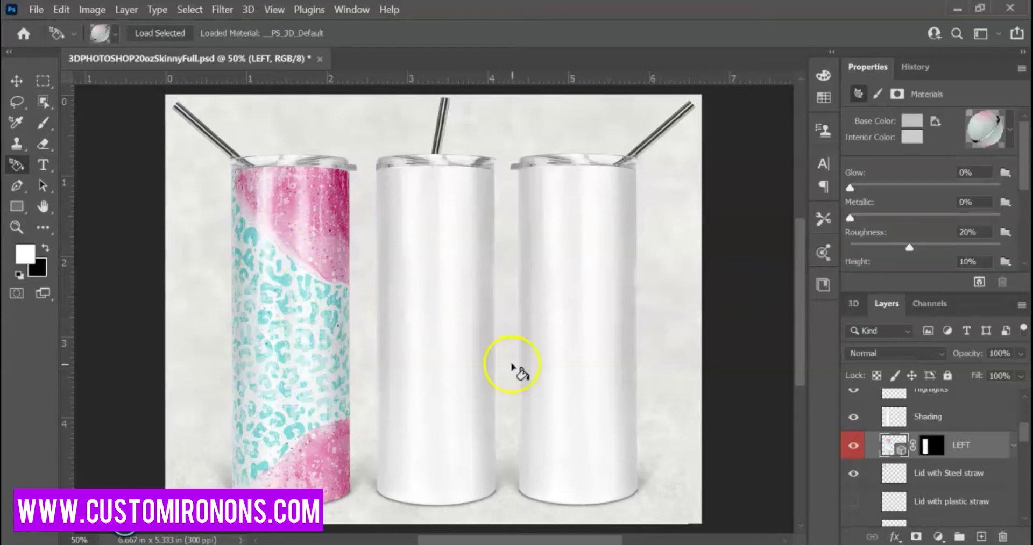
Select the MIDDLE 3D layer and drop the cheetah material onto the middle tumbler.
{"action": "scroll", "coordinate": [945, 468], "scroll_direction": "down", "scroll_amount": 2}
{"action": "scroll", "coordinate": [945, 471], "scroll_direction": "down", "scroll_amount": 5}
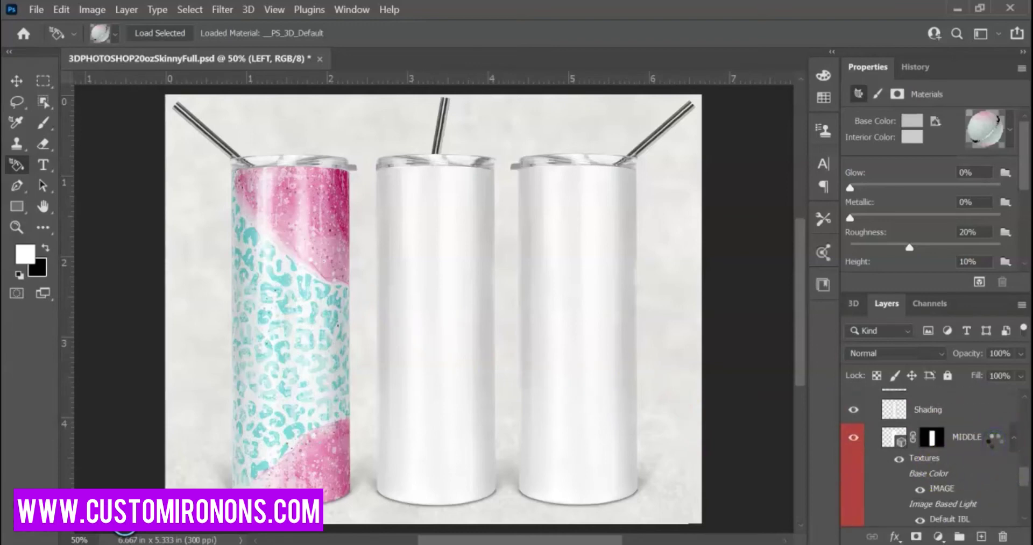
{"action": "left_click", "coordinate": [994, 438]}
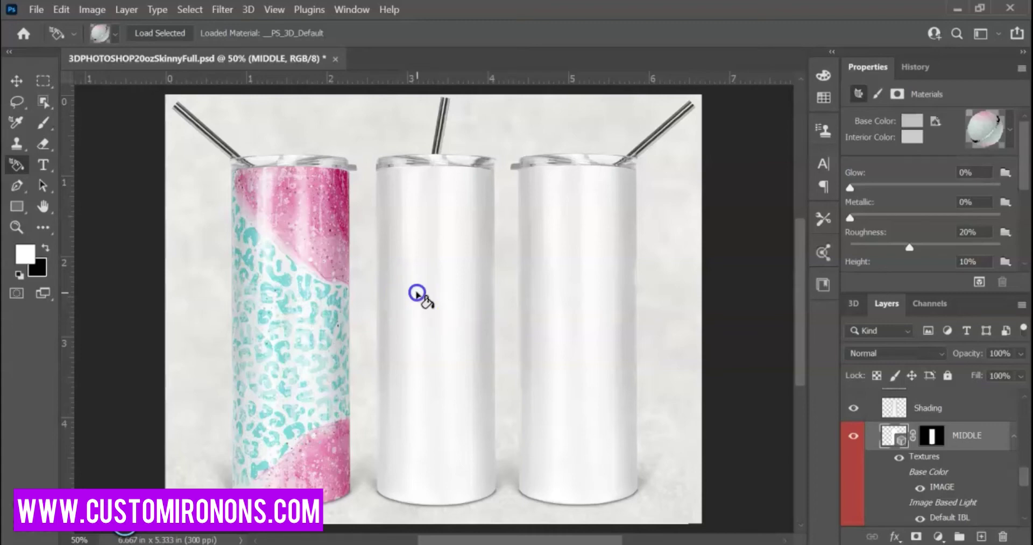
{"action": "left_click", "coordinate": [417, 293]}
{"action": "scroll", "coordinate": [989, 461], "scroll_direction": "down", "scroll_amount": 2}
{"action": "scroll", "coordinate": [989, 462], "scroll_direction": "down", "scroll_amount": 5}
Expand the Right group, make the RIGHT 3D layer visible and select it with textures shown.
{"action": "left_click", "coordinate": [874, 460]}
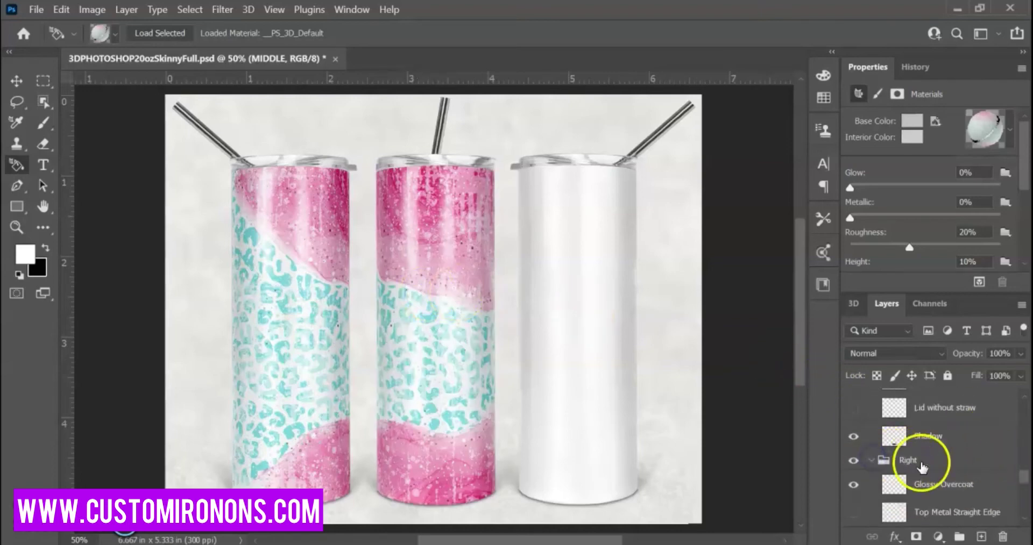
{"action": "scroll", "coordinate": [915, 460], "scroll_direction": "down", "scroll_amount": 5}
{"action": "left_click", "coordinate": [853, 427]}
{"action": "left_click", "coordinate": [1012, 427]}
{"action": "left_click", "coordinate": [942, 479]}
{"action": "left_click", "coordinate": [989, 428]}
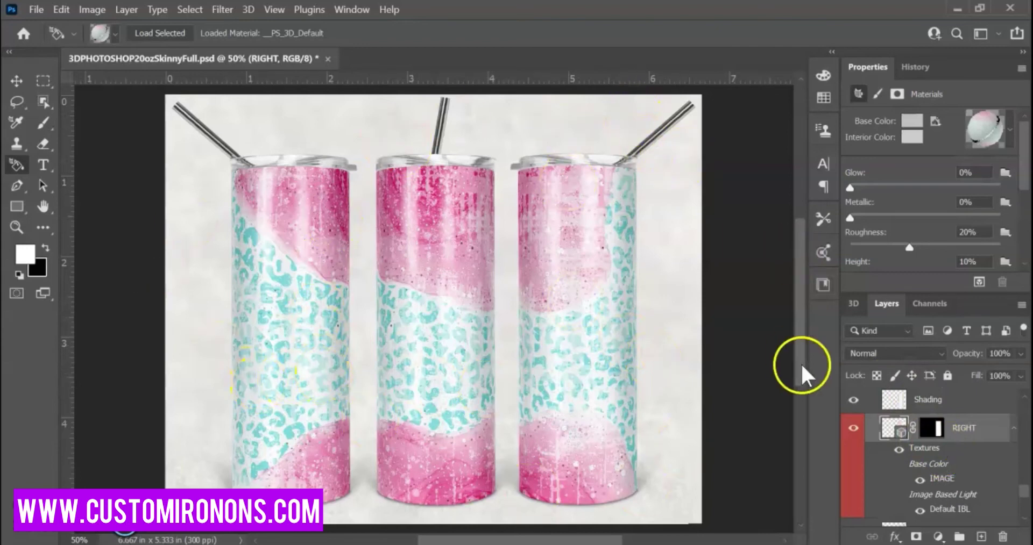
{"action": "scroll", "coordinate": [802, 369], "scroll_direction": "down", "scroll_amount": 1}
{"action": "scroll", "coordinate": [910, 473], "scroll_direction": "down", "scroll_amount": 5}
{"action": "scroll", "coordinate": [918, 481], "scroll_direction": "up", "scroll_amount": 2}
{"action": "scroll", "coordinate": [918, 480], "scroll_direction": "down", "scroll_amount": 2}
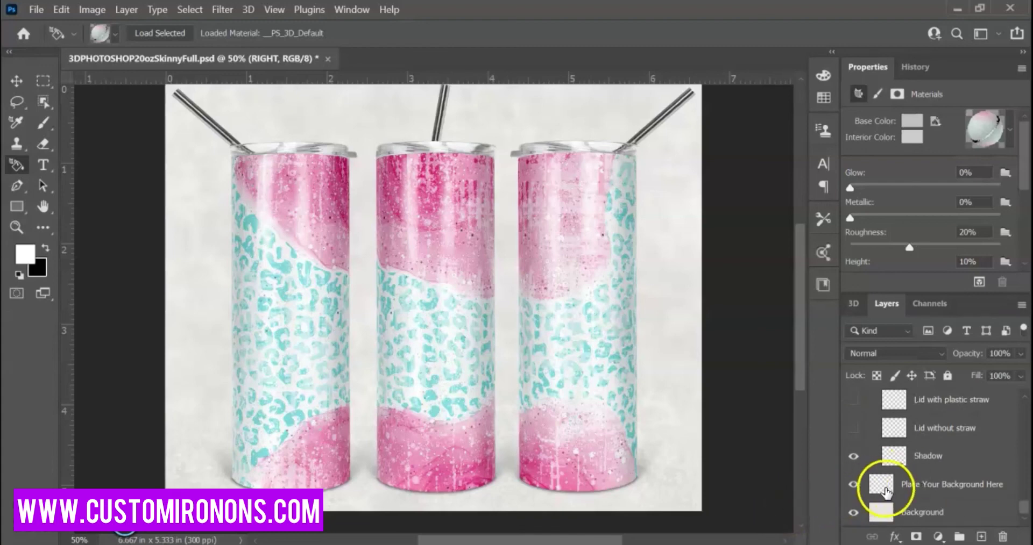
Place the table-made-with-planks image as a linked file on the Place Your Background Here layer.
{"action": "left_click", "coordinate": [945, 493]}
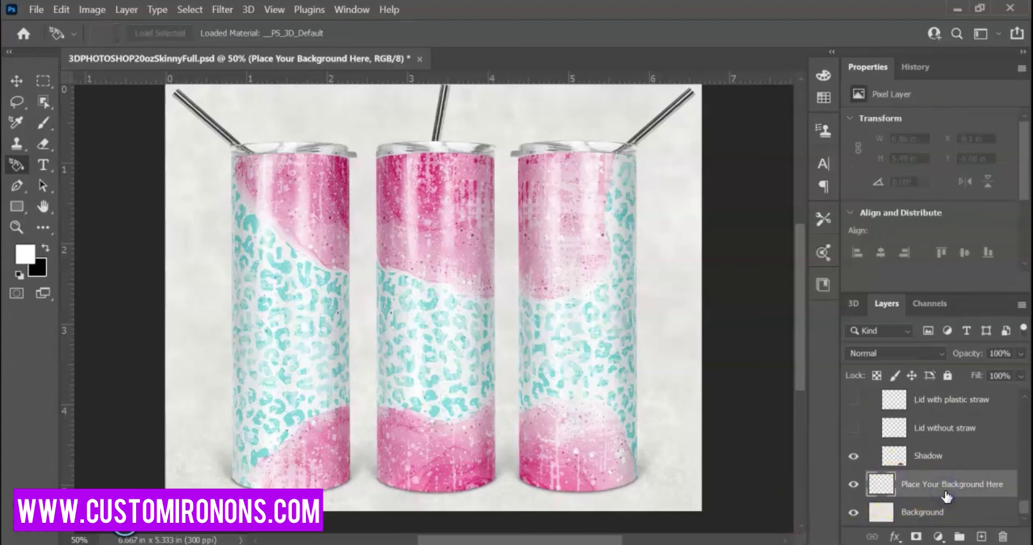
{"action": "left_click", "coordinate": [35, 10]}
{"action": "left_click", "coordinate": [59, 358]}
{"action": "scroll", "coordinate": [484, 259], "scroll_direction": "down", "scroll_amount": 3}
{"action": "left_click", "coordinate": [451, 304]}
{"action": "left_click", "coordinate": [825, 412]}
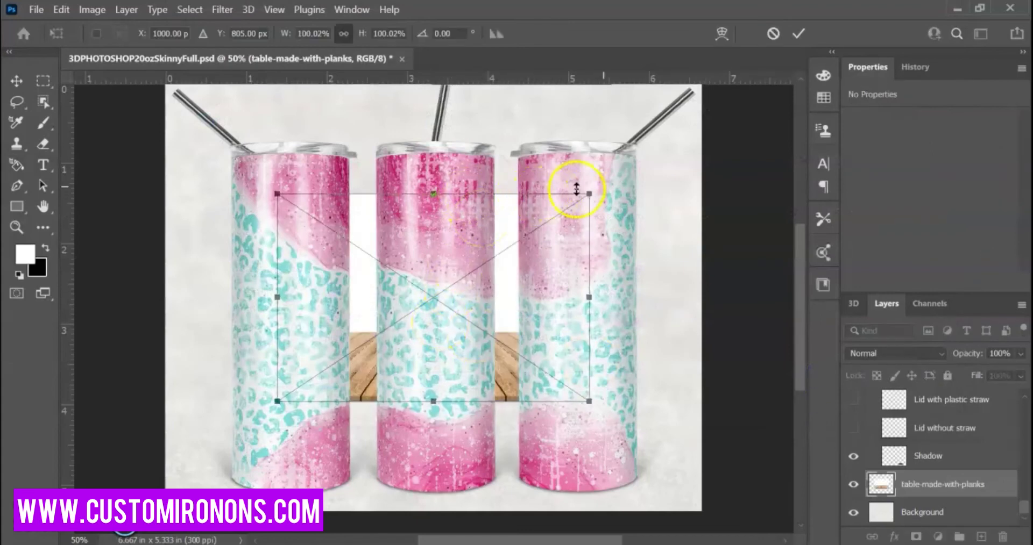
Scale and reposition the planks image to about 206% so it fills the lower scene, then commit.
{"action": "left_click_drag", "start_coordinate": [588, 193], "coordinate": [679, 140]}
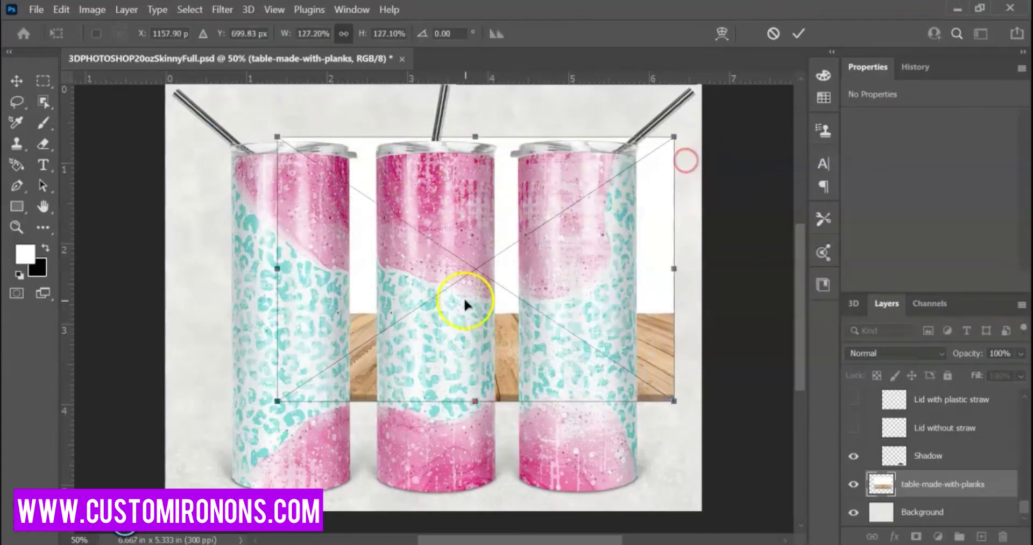
{"action": "scroll", "coordinate": [910, 398], "scroll_direction": "up", "scroll_amount": 2}
{"action": "scroll", "coordinate": [535, 173], "scroll_direction": "up", "scroll_amount": 1}
{"action": "left_click_drag", "start_coordinate": [674, 149], "coordinate": [685, 106]}
{"action": "left_click_drag", "start_coordinate": [385, 141], "coordinate": [274, 106]}
{"action": "left_click_drag", "start_coordinate": [576, 381], "coordinate": [807, 511]}
{"action": "left_click_drag", "start_coordinate": [766, 542], "coordinate": [750, 503]}
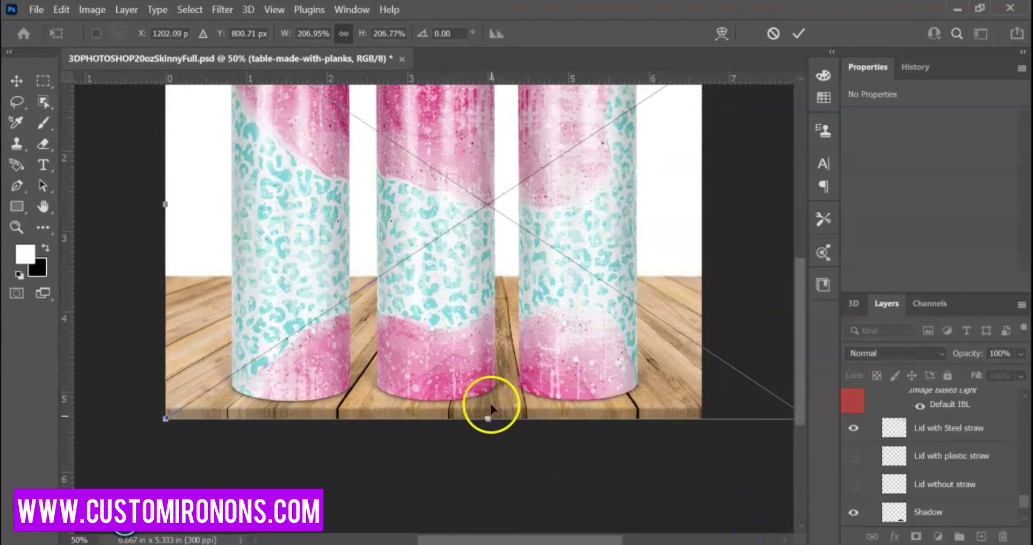
{"action": "scroll", "coordinate": [494, 414], "scroll_direction": "up", "scroll_amount": 3}
{"action": "scroll", "coordinate": [500, 417], "scroll_direction": "up", "scroll_amount": 2}
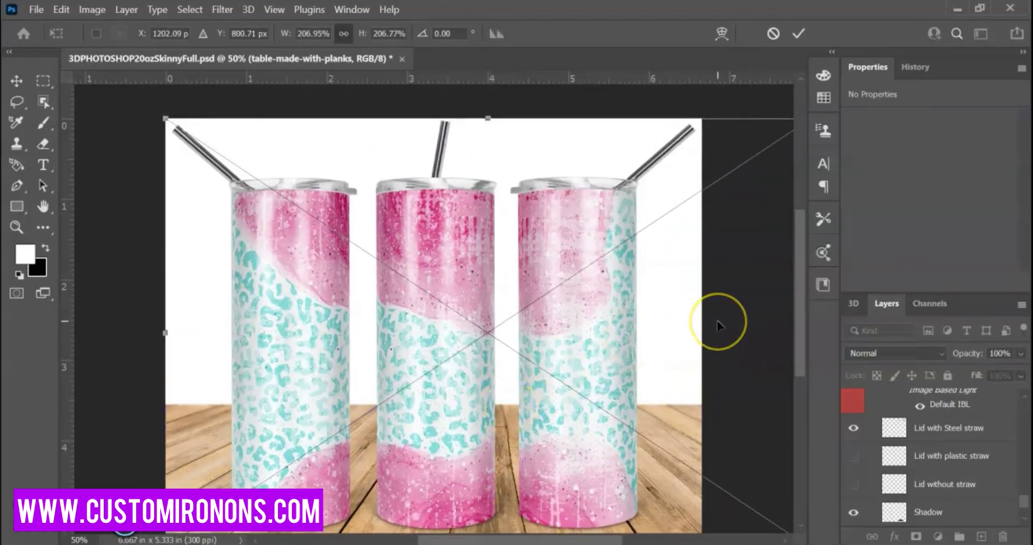
{"action": "left_click", "coordinate": [718, 325]}
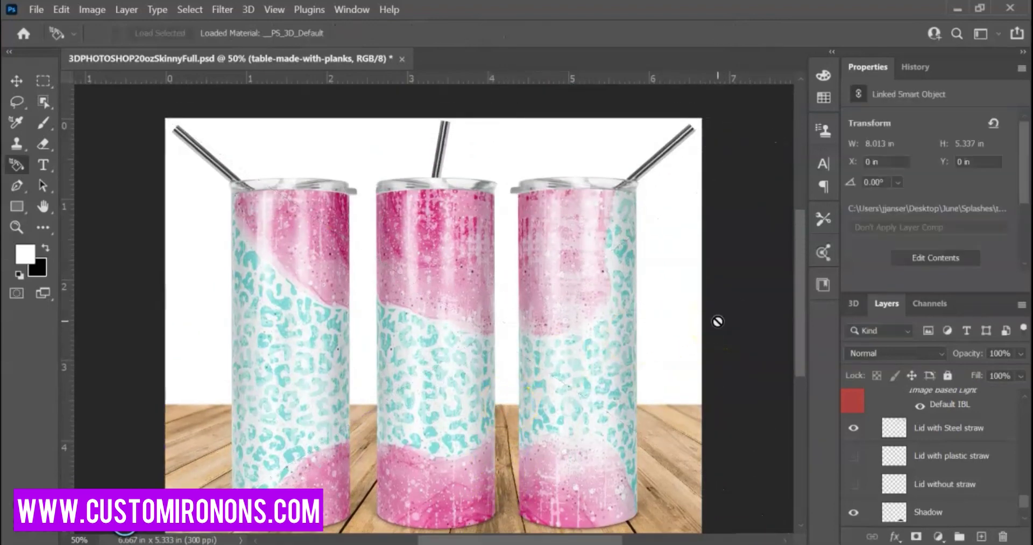
{"action": "scroll", "coordinate": [468, 299], "scroll_direction": "down", "scroll_amount": 1}
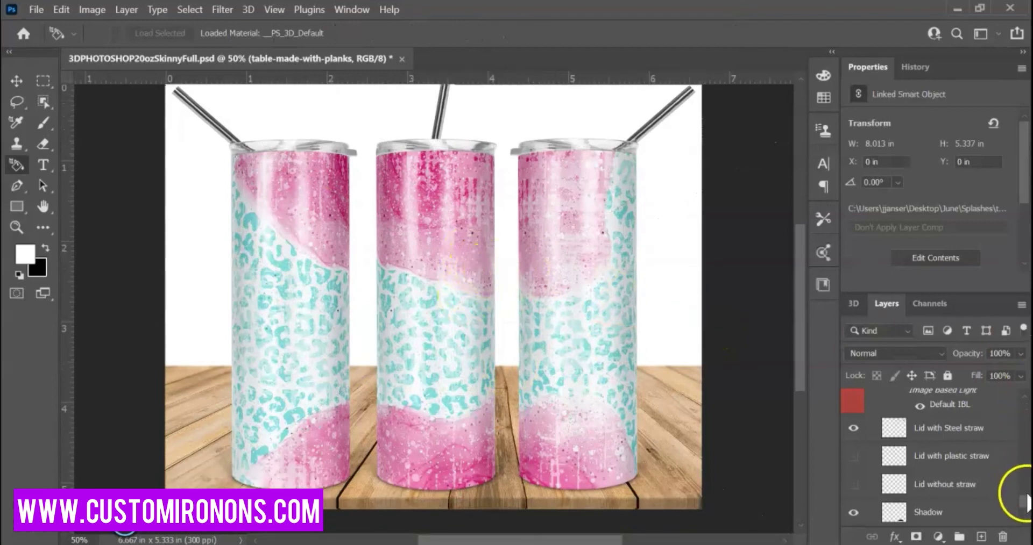
{"action": "left_click_drag", "start_coordinate": [1025, 503], "coordinate": [1024, 406]}
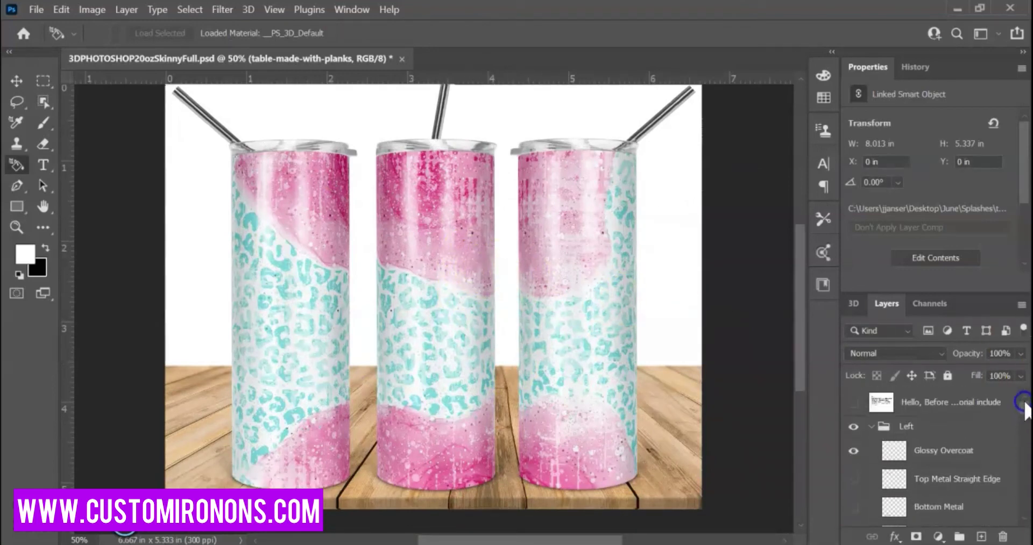
{"action": "left_click", "coordinate": [871, 427]}
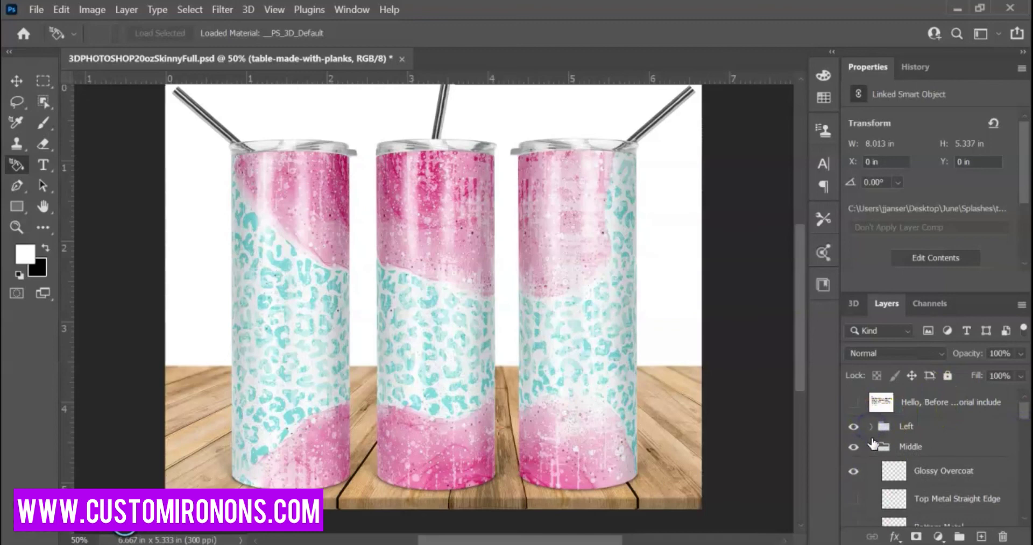
{"action": "left_click", "coordinate": [871, 427]}
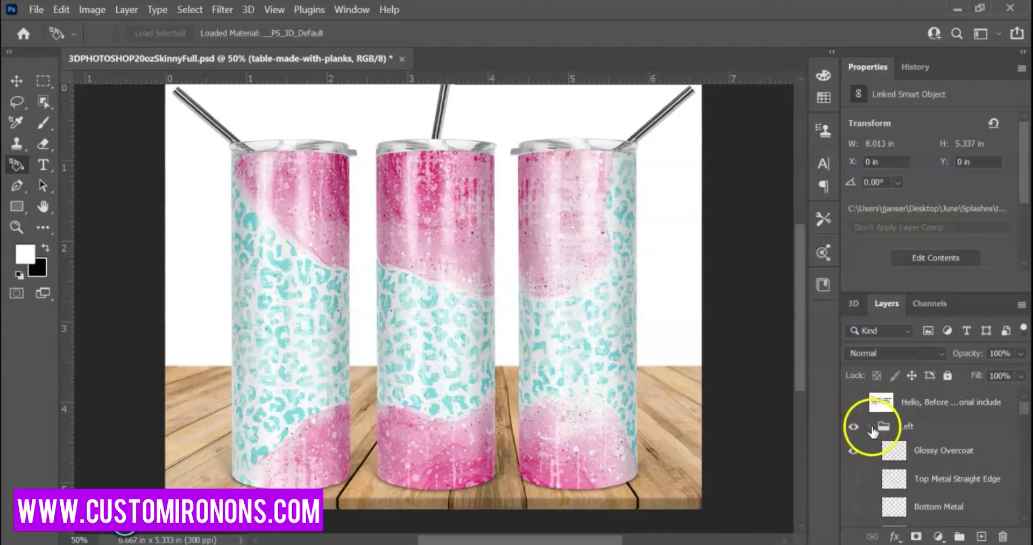
{"action": "left_click", "coordinate": [870, 427]}
{"action": "left_click", "coordinate": [870, 427]}
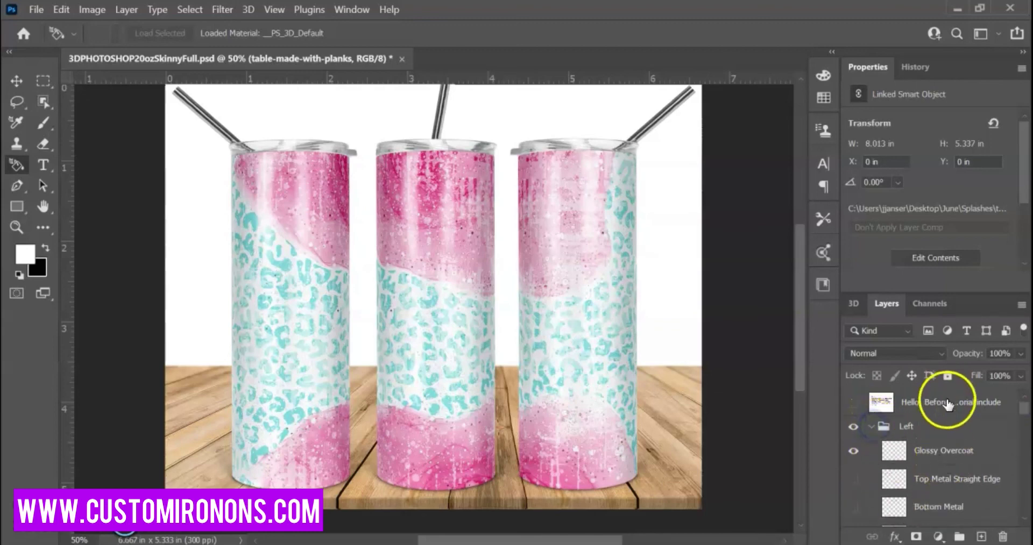
{"action": "scroll", "coordinate": [954, 484], "scroll_direction": "down", "scroll_amount": 5}
{"action": "scroll", "coordinate": [962, 507], "scroll_direction": "down", "scroll_amount": 10}
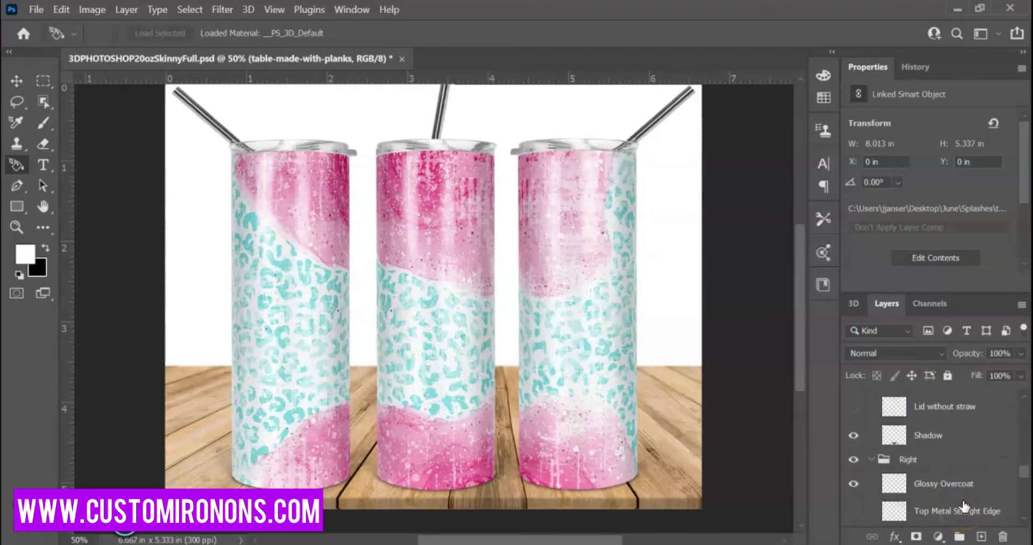
{"action": "scroll", "coordinate": [962, 511], "scroll_direction": "down", "scroll_amount": 8}
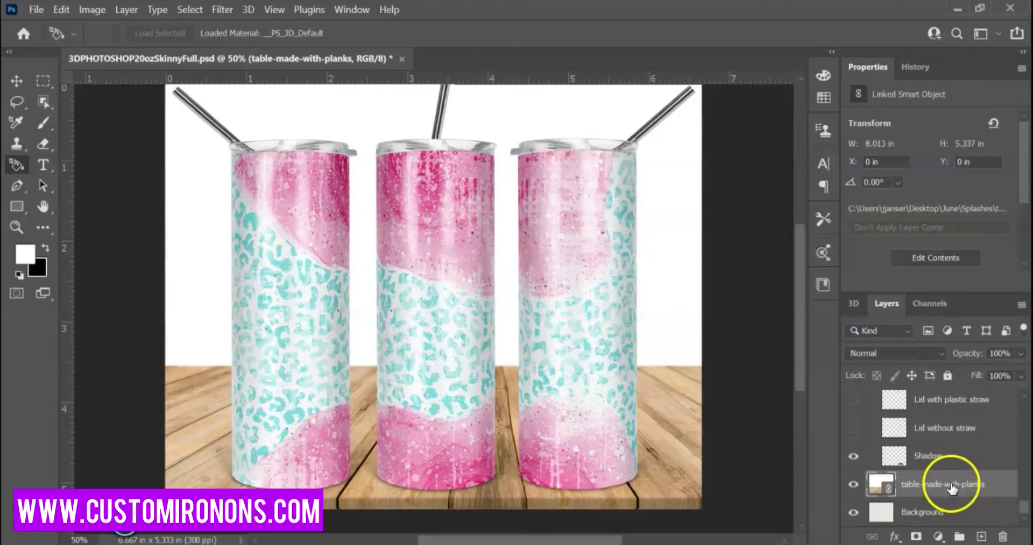
{"action": "left_click_drag", "start_coordinate": [1022, 508], "coordinate": [1022, 411]}
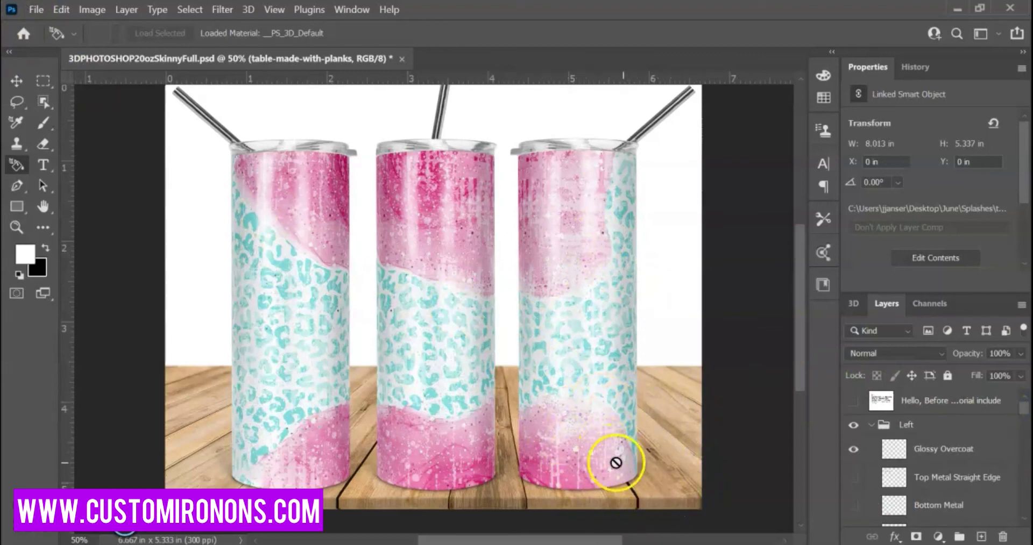
{"action": "left_click", "coordinate": [852, 401]}
{"action": "left_click", "coordinate": [853, 401]}
{"action": "left_click", "coordinate": [852, 450]}
{"action": "left_click", "coordinate": [852, 449]}
{"action": "scroll", "coordinate": [874, 446], "scroll_direction": "down", "scroll_amount": 2}
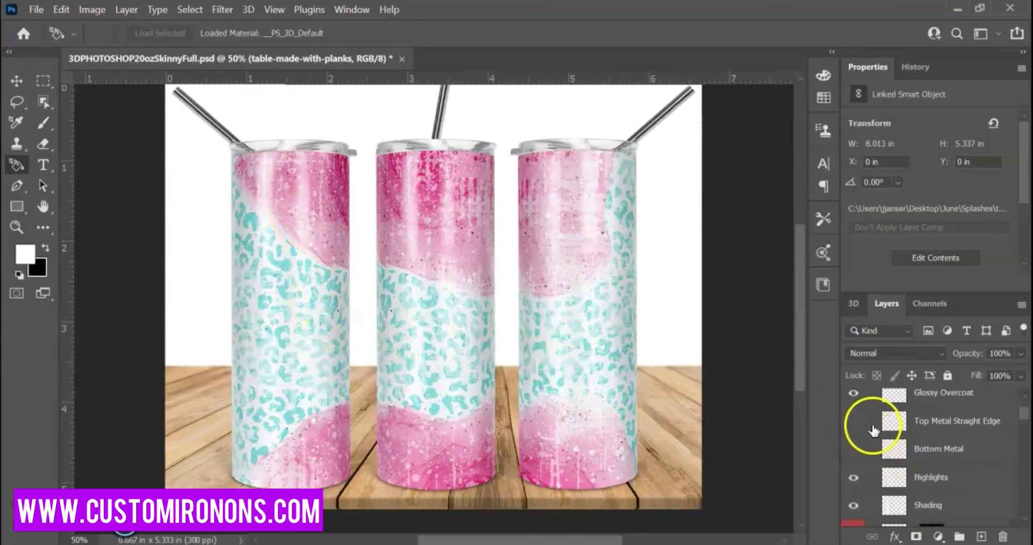
{"action": "left_click", "coordinate": [855, 424]}
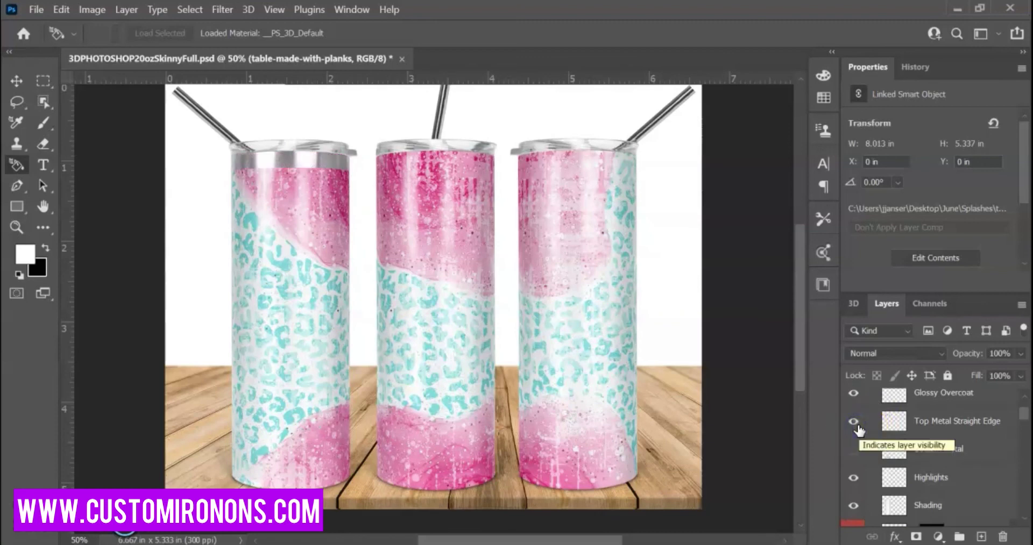
{"action": "left_click", "coordinate": [856, 425]}
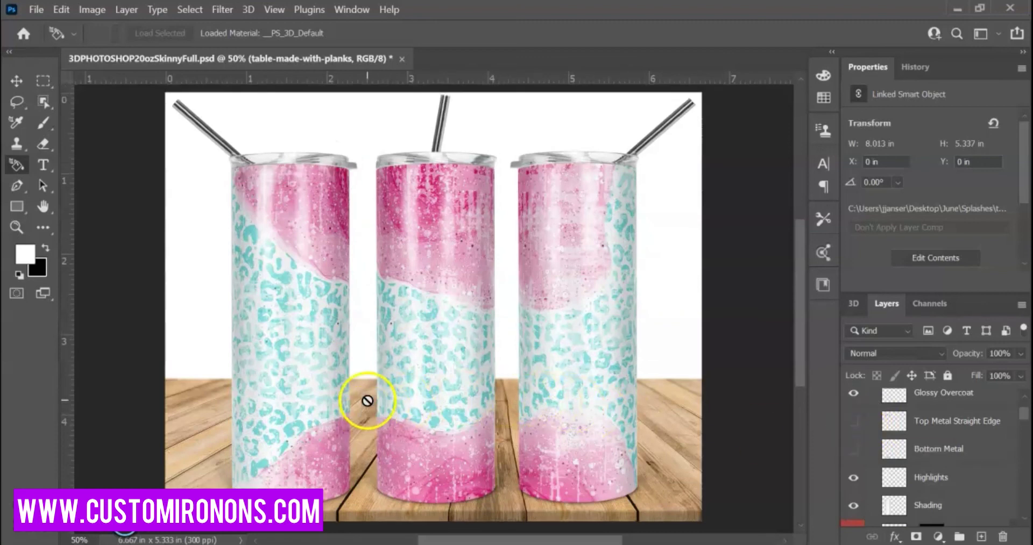
{"action": "scroll", "coordinate": [369, 401], "scroll_direction": "up", "scroll_amount": 1}
{"action": "scroll", "coordinate": [381, 400], "scroll_direction": "up", "scroll_amount": 1}
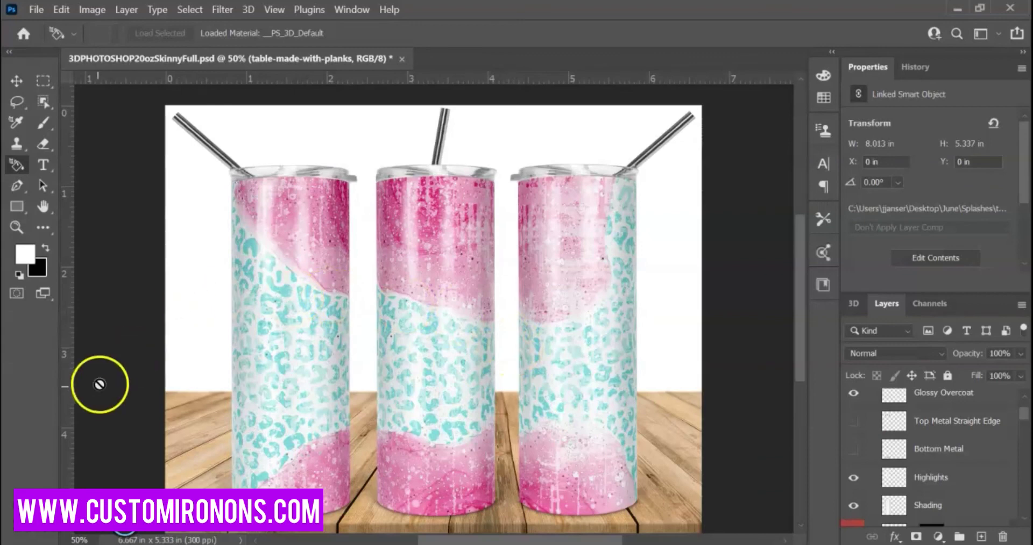